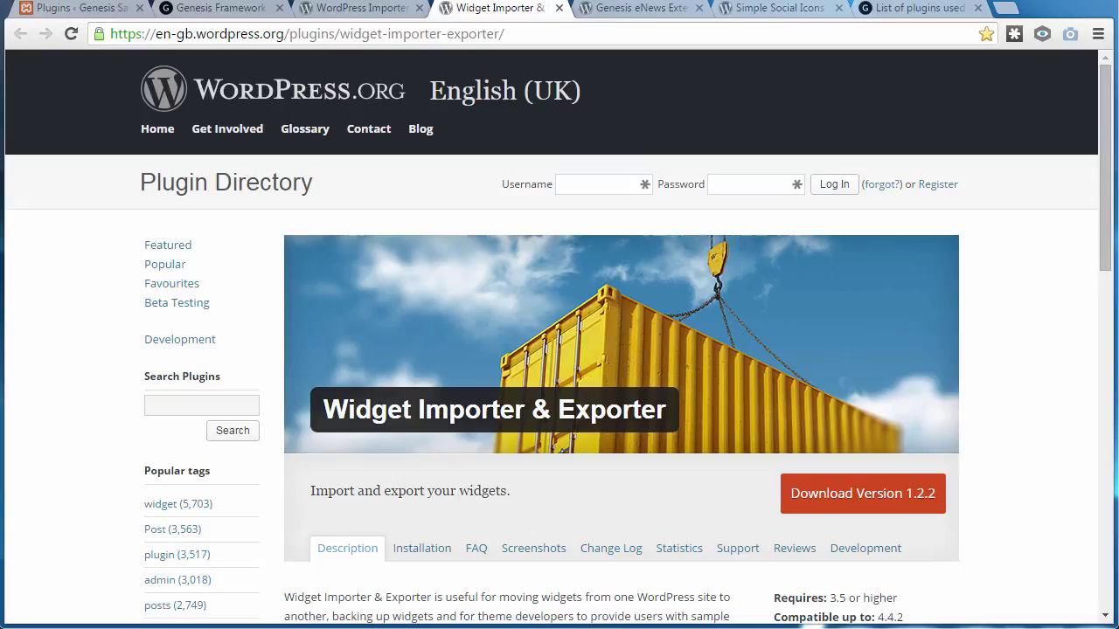
- Review the Genesis Framework demo site, the installed plugins and the list of plugins used in StudioPress themes
key(ctrl+2)
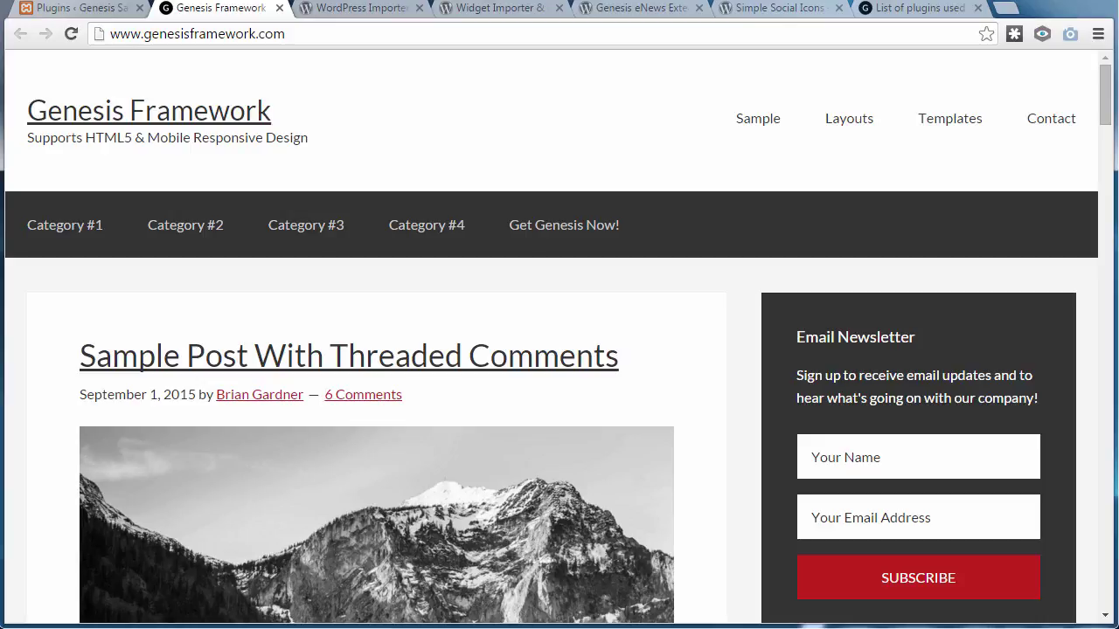
click(53, 8)
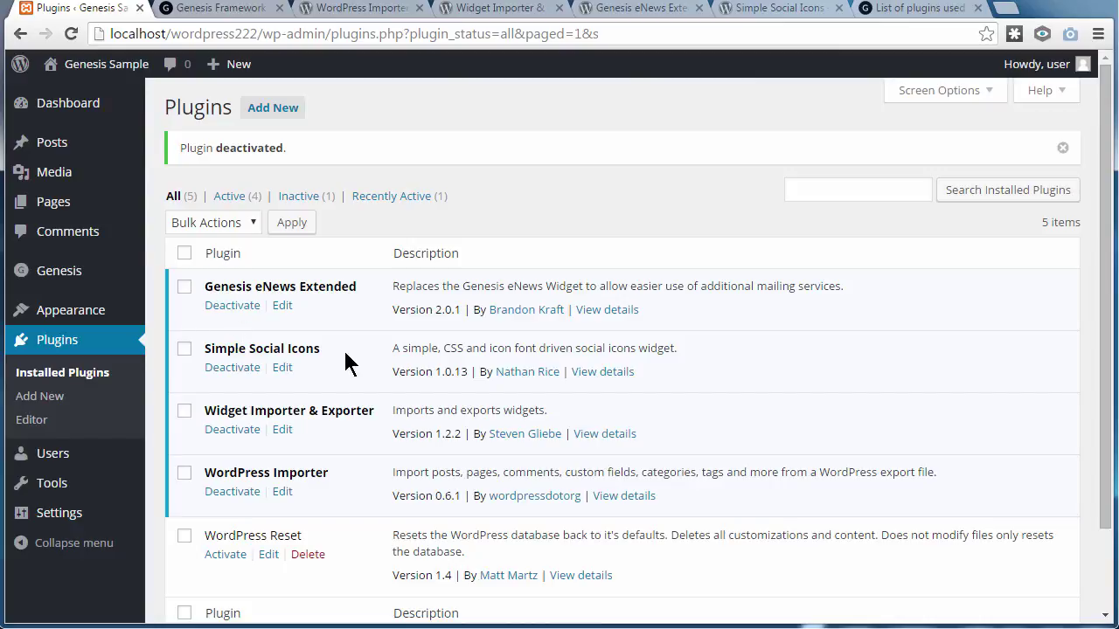
key(ctrl+9)
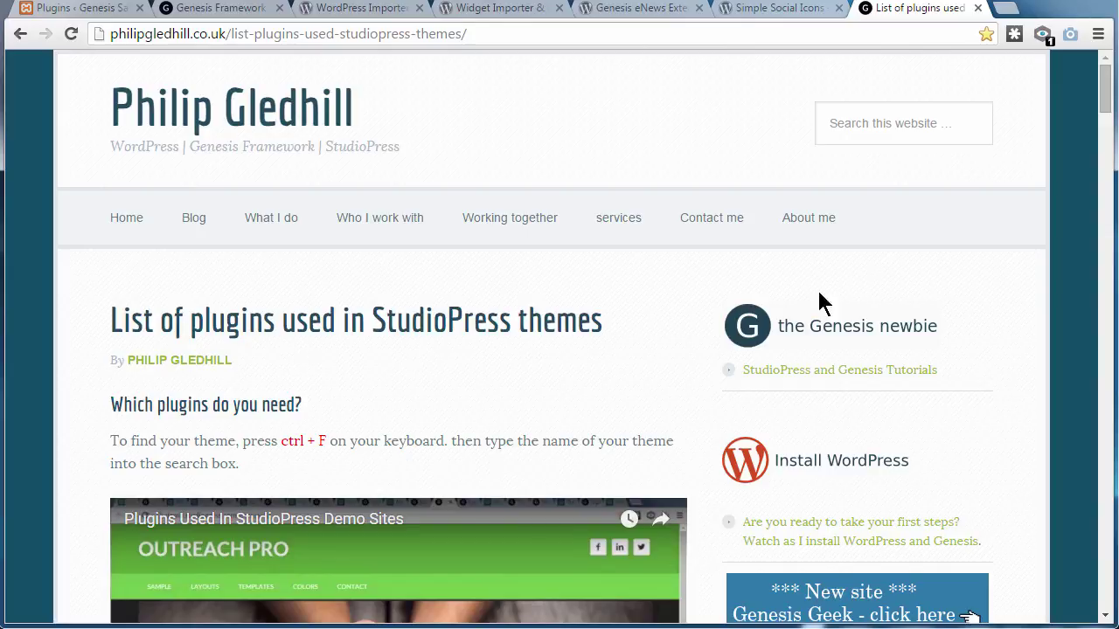
drag(1105, 96, 1106, 259)
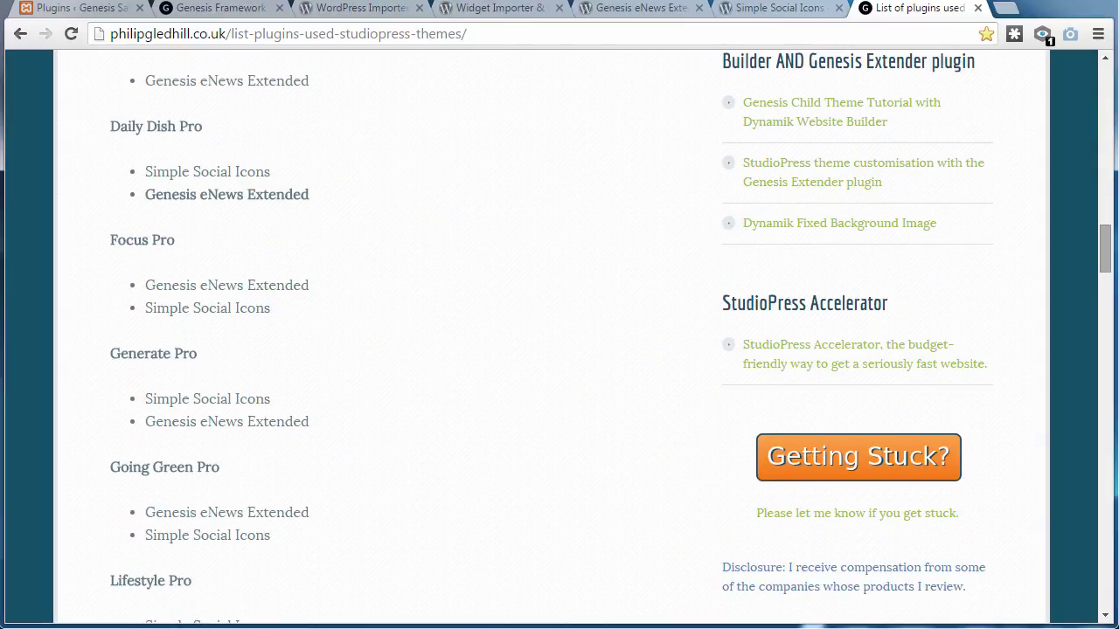
scroll(559, 332, down, 20)
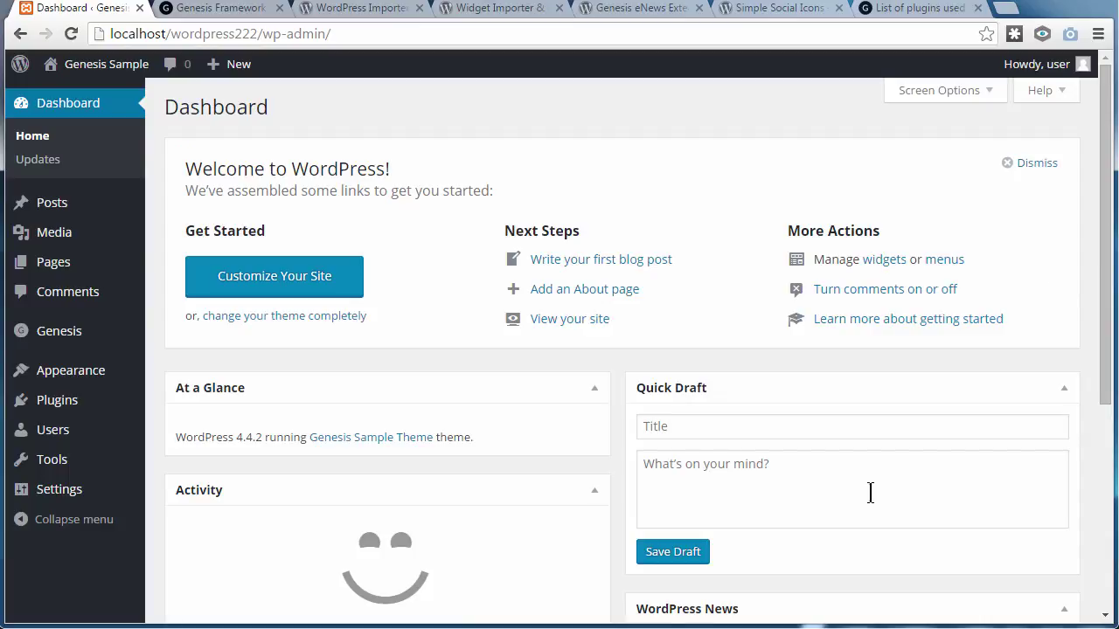
- Upload sample.xml to the WordPress importer for importing posts and pages
mouse_move(57, 459)
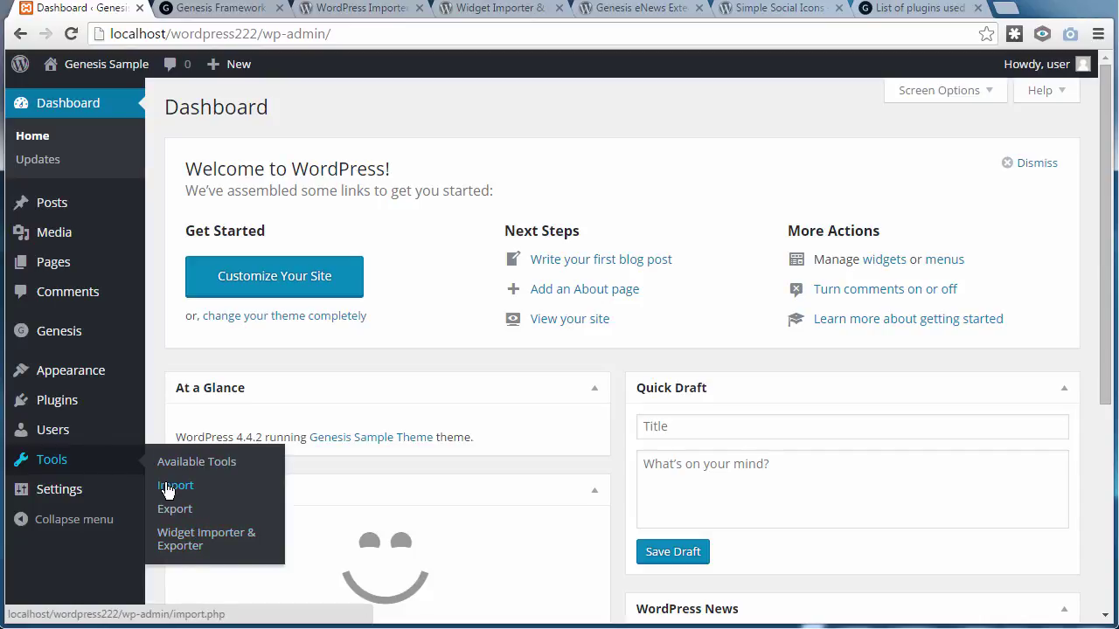
click(167, 486)
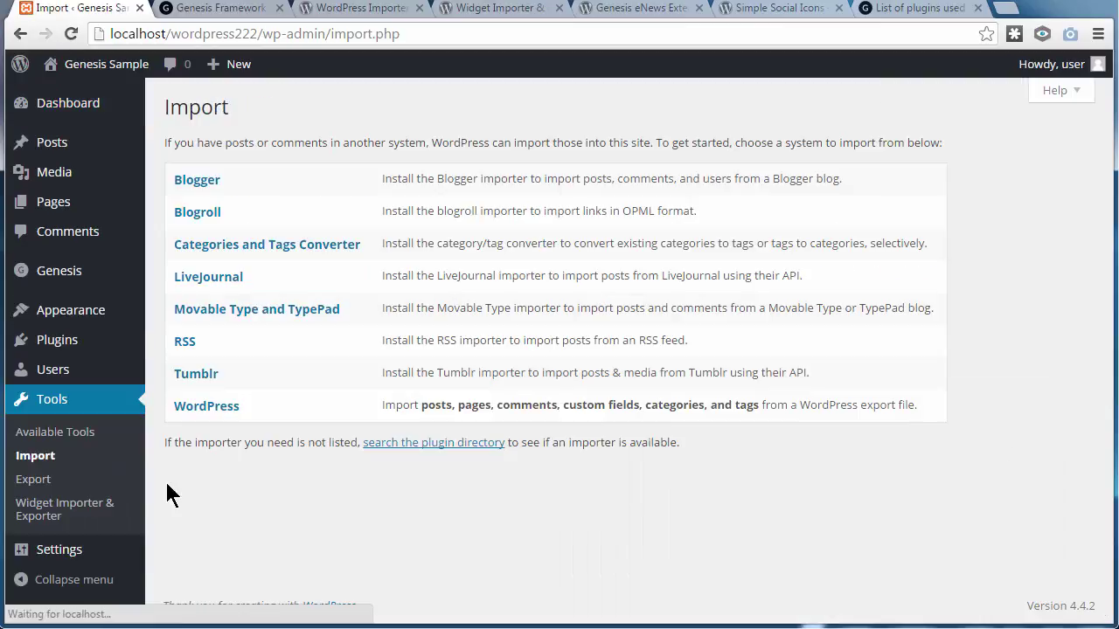
click(202, 416)
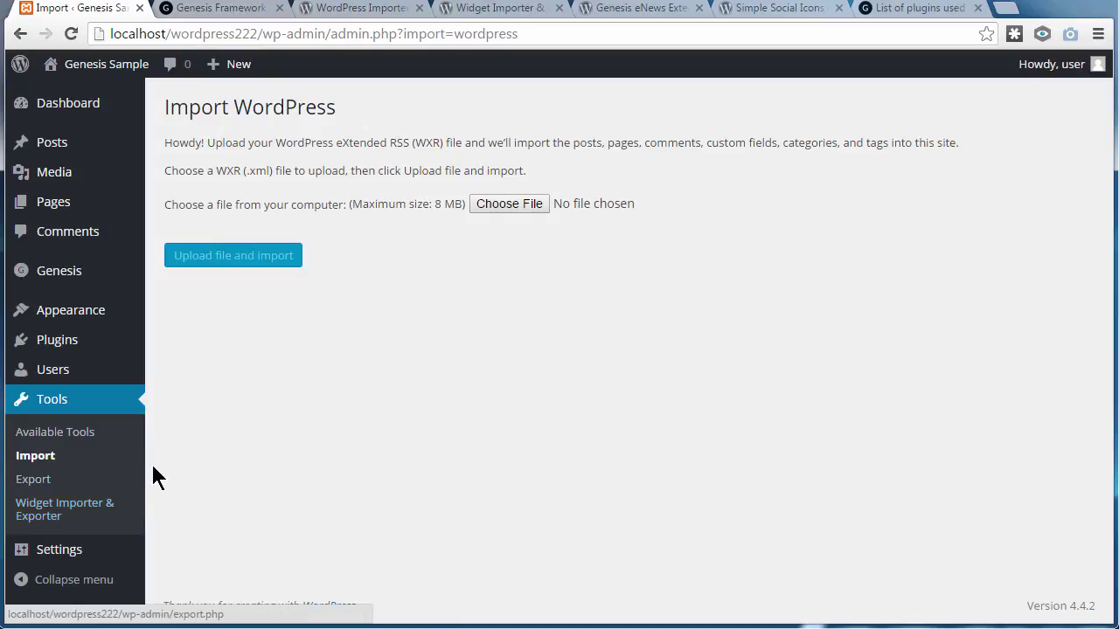
click(504, 208)
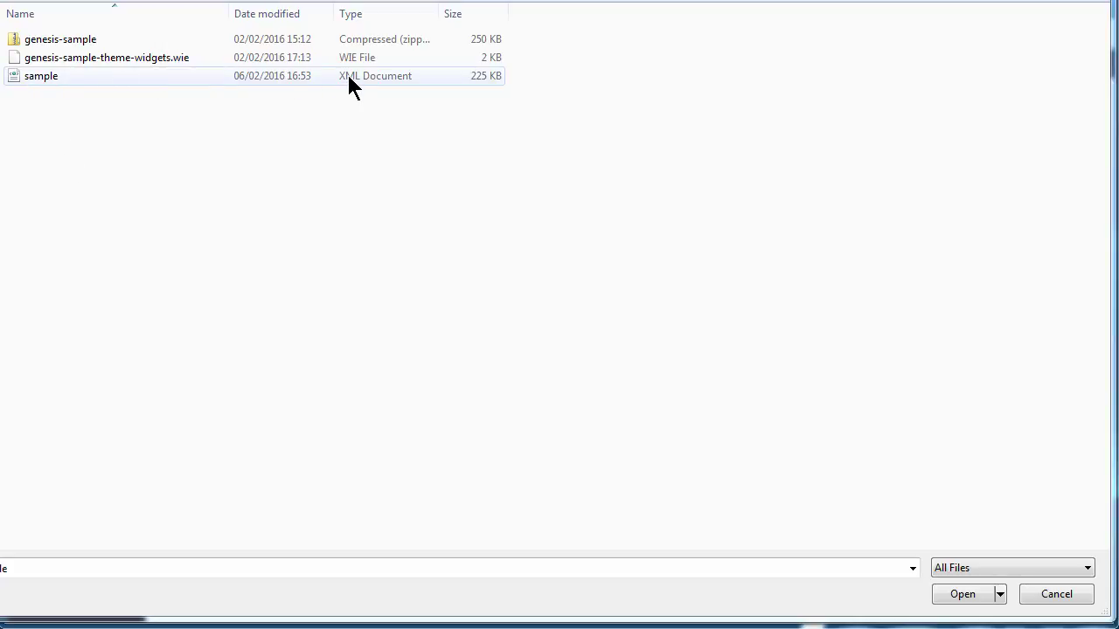
click(29, 75)
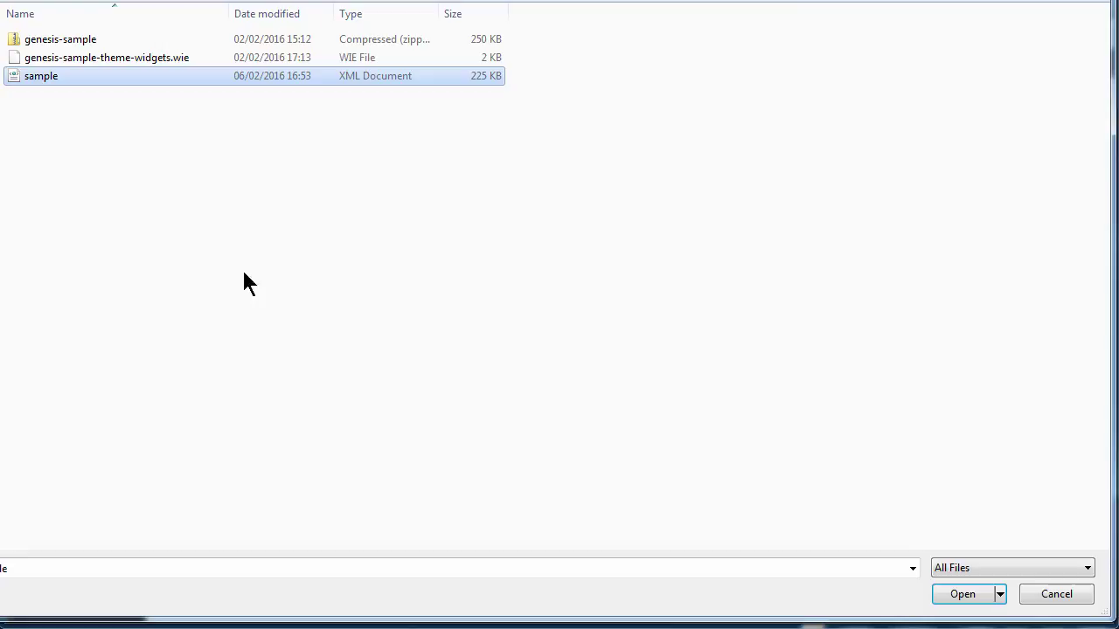
click(963, 594)
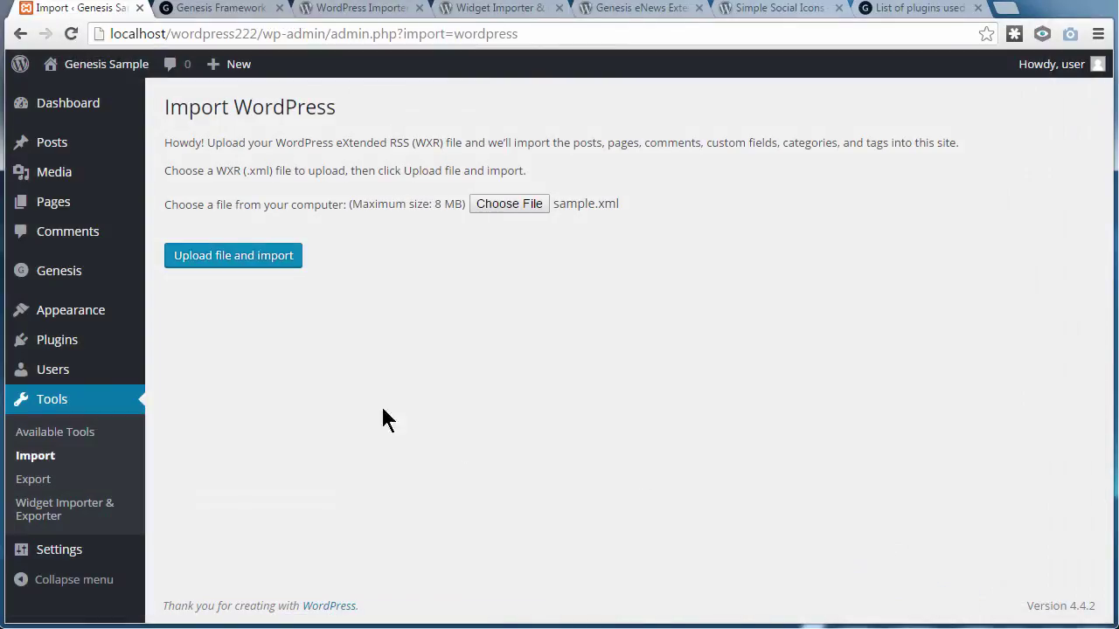
click(231, 264)
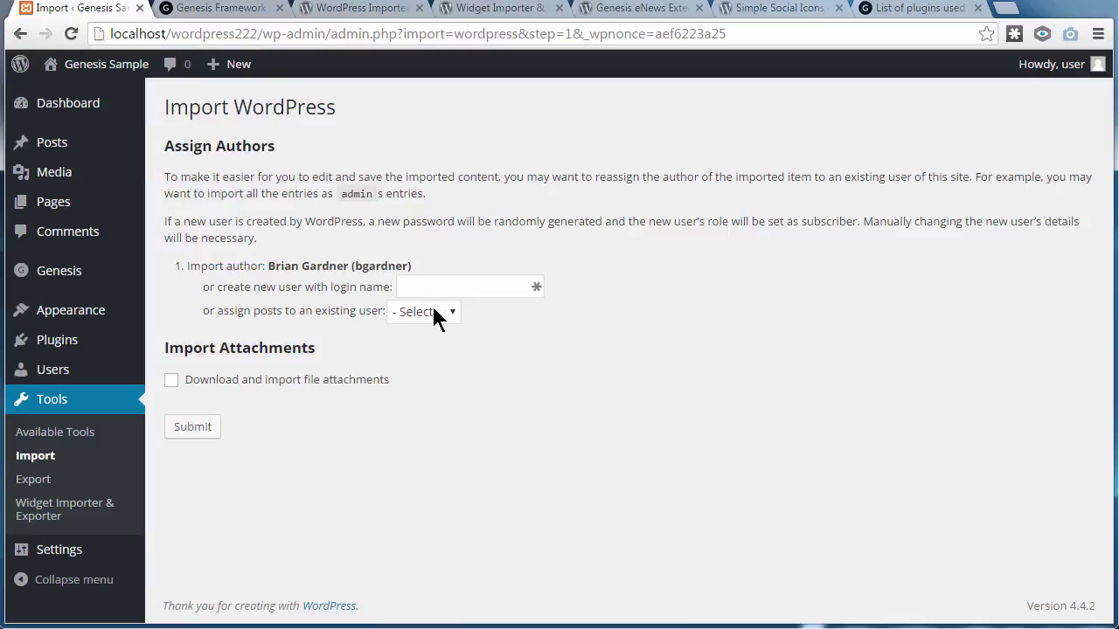
- Run the import with posts assigned to the existing account "user" and file attachments included, and check the site's home page
click(411, 311)
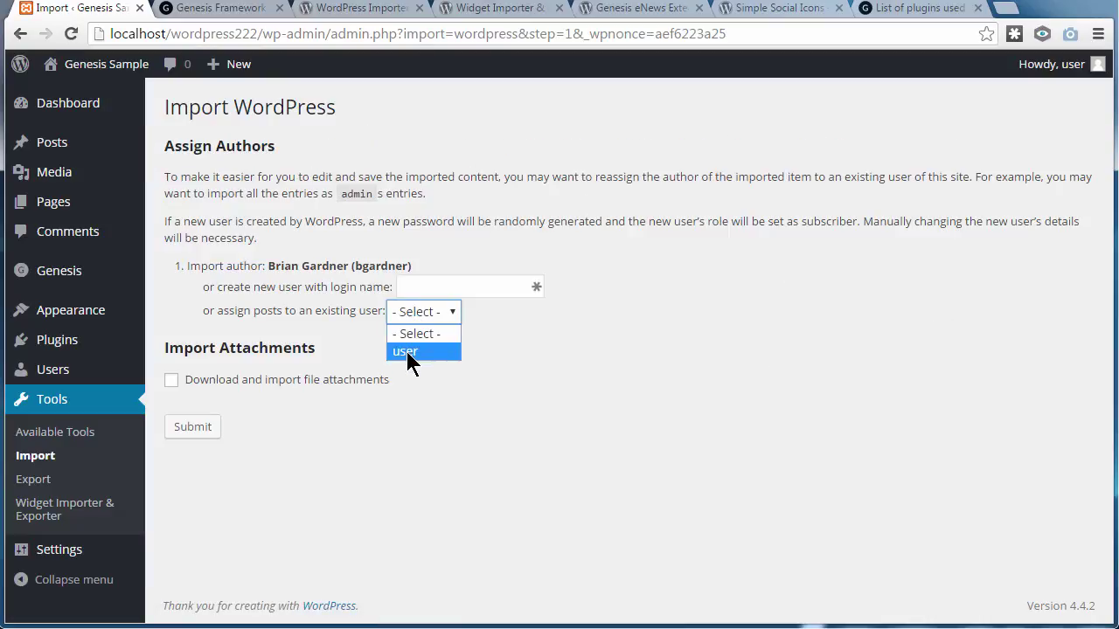
click(406, 352)
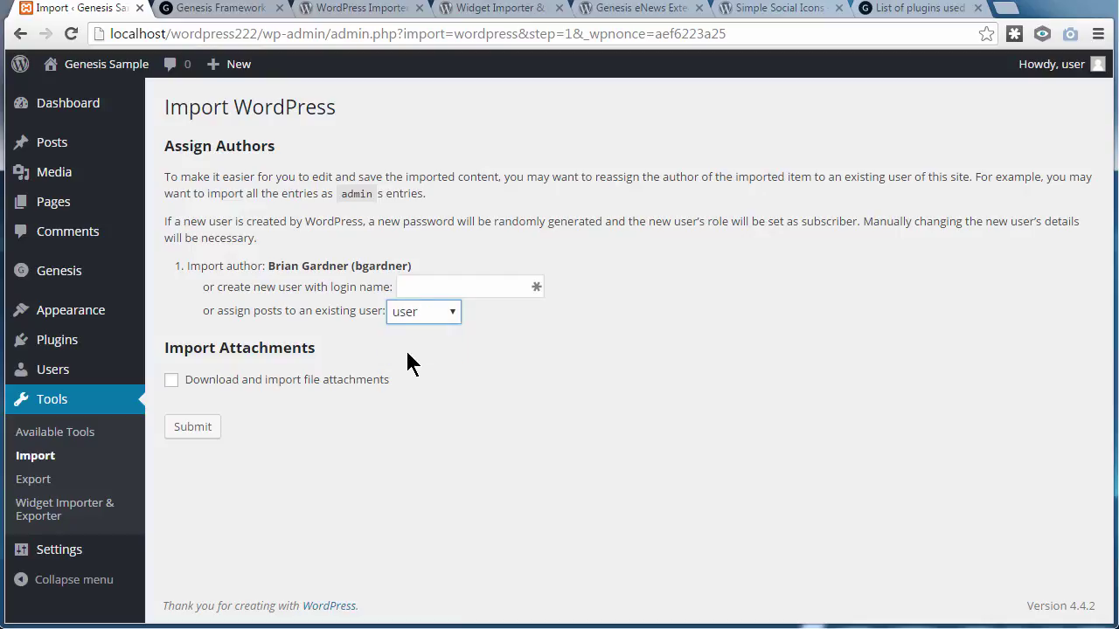
click(196, 384)
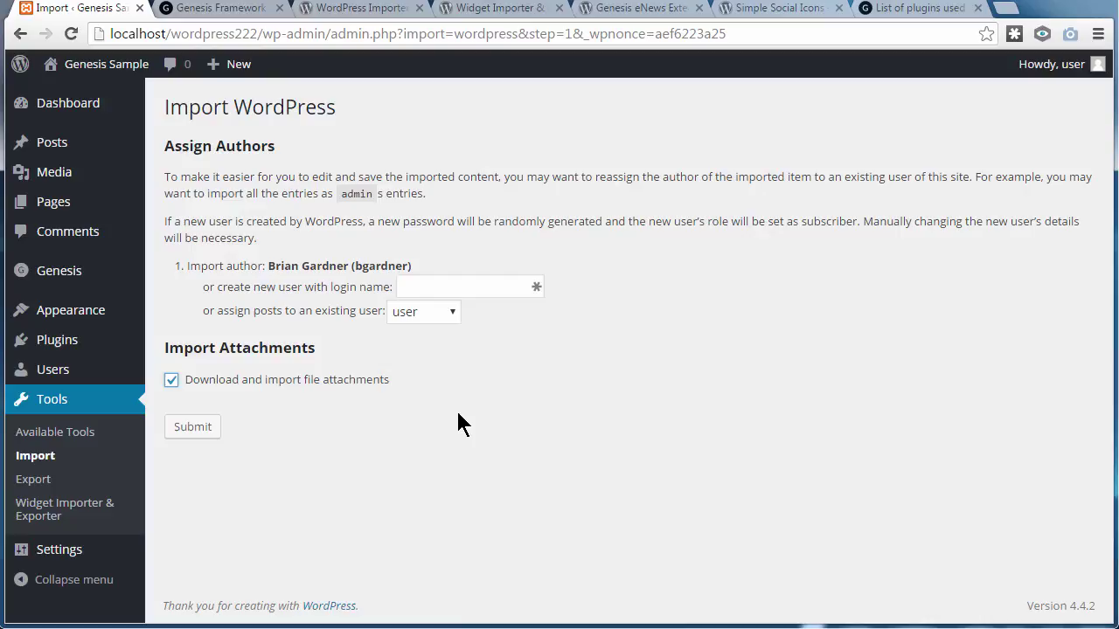
click(190, 428)
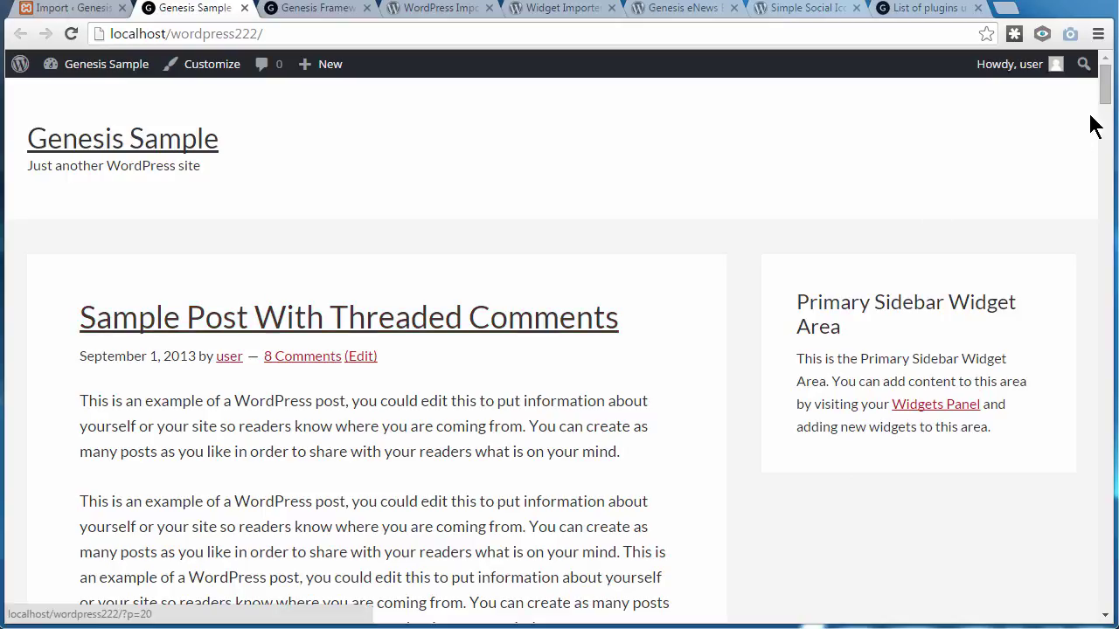
mouse_move(1106, 90)
mouse_down()
mouse_move(1108, 215)
mouse_move(1108, 101)
mouse_up()
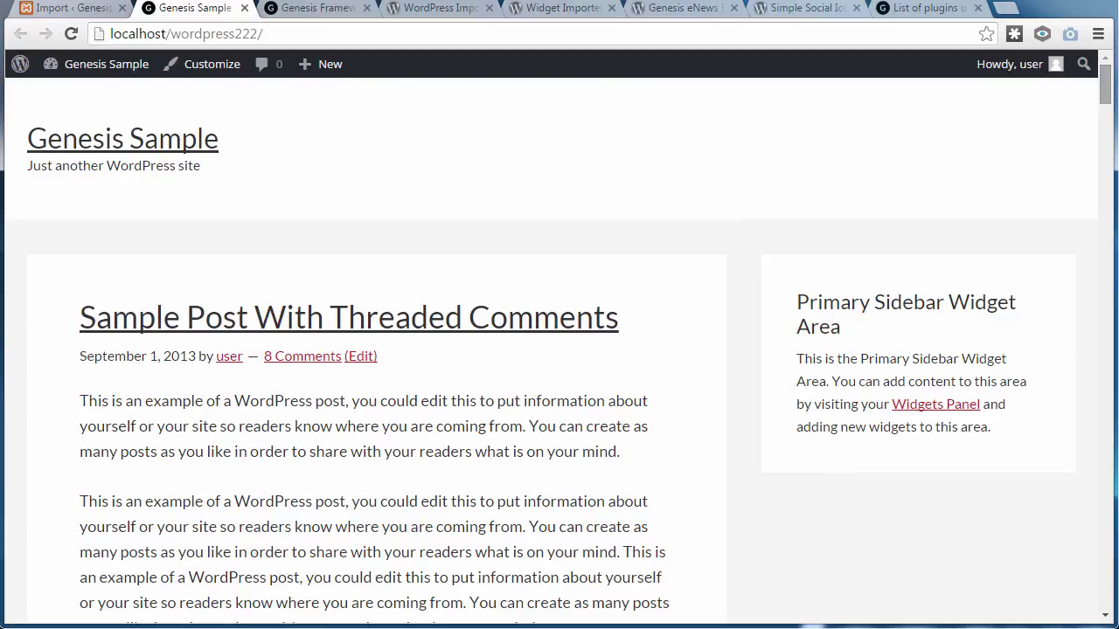
key(ctrl+shift+Tab)
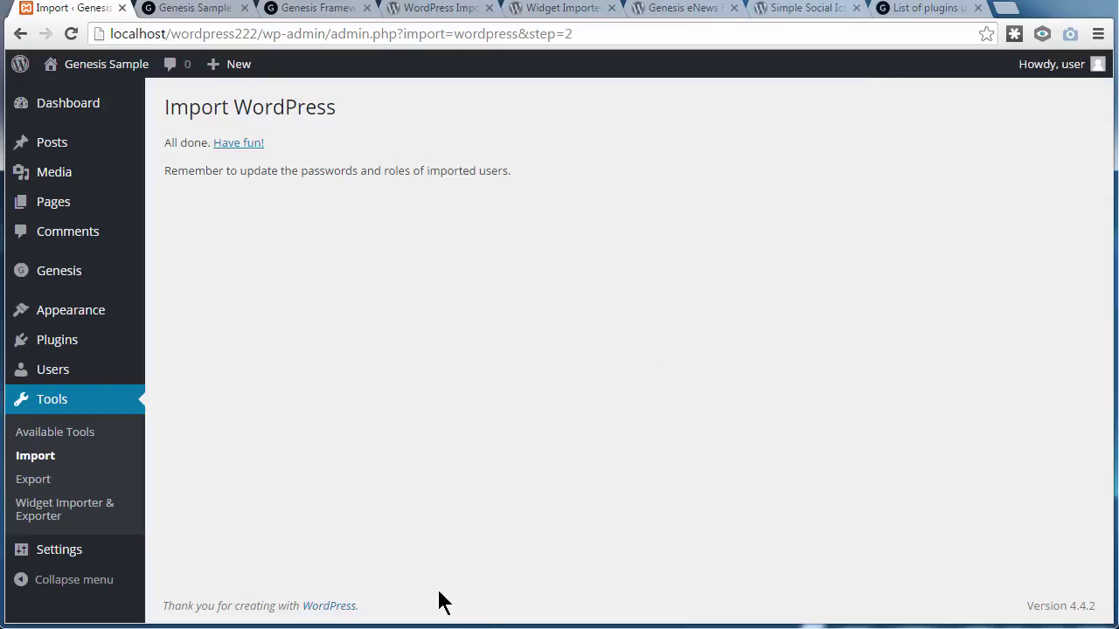
- Import the widgets from genesis-sample-theme-widgets.wie with Widget Importer & Exporter
click(37, 510)
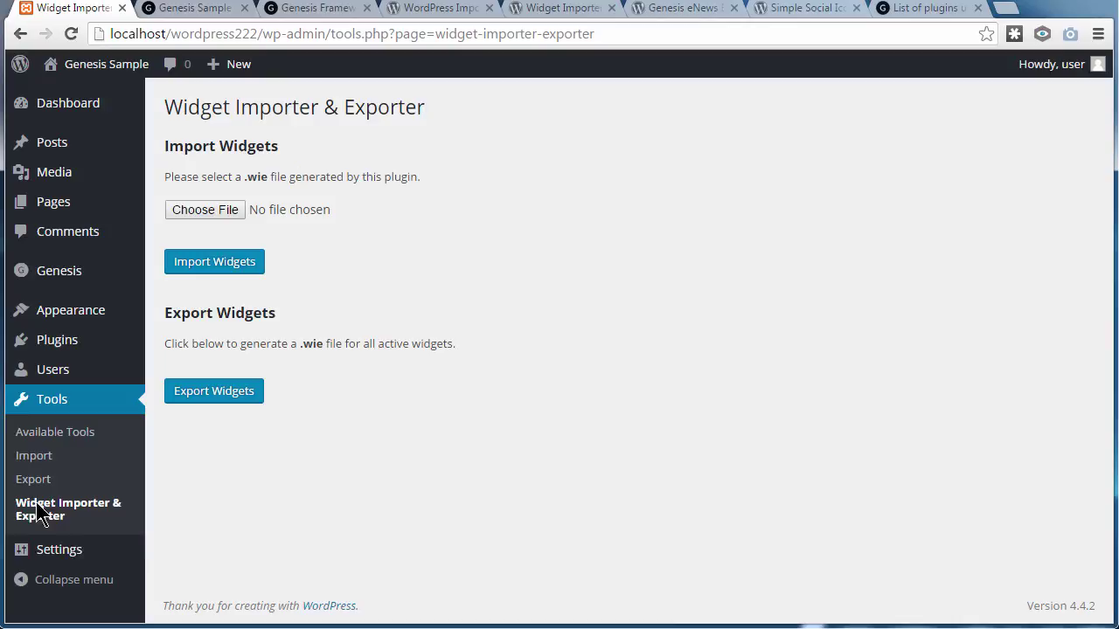
click(217, 211)
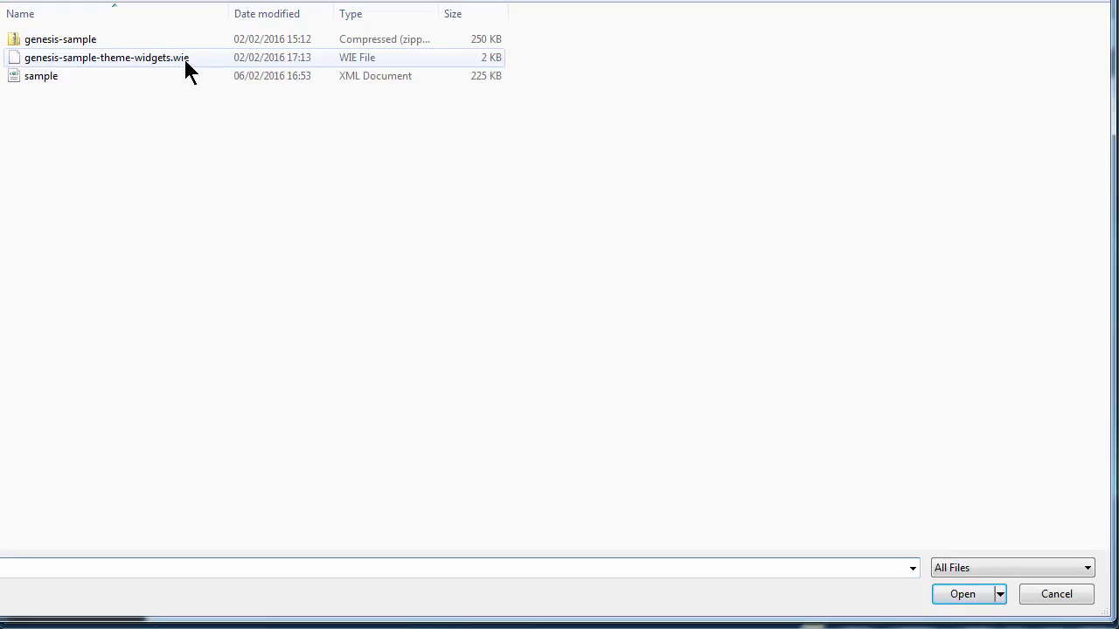
click(19, 60)
click(952, 601)
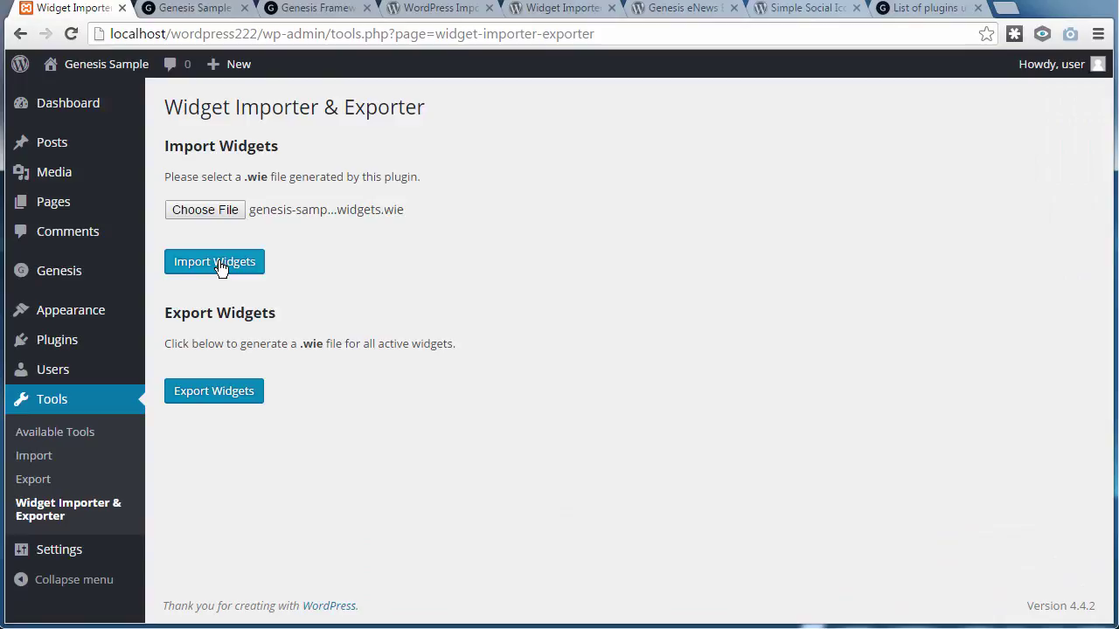
click(218, 263)
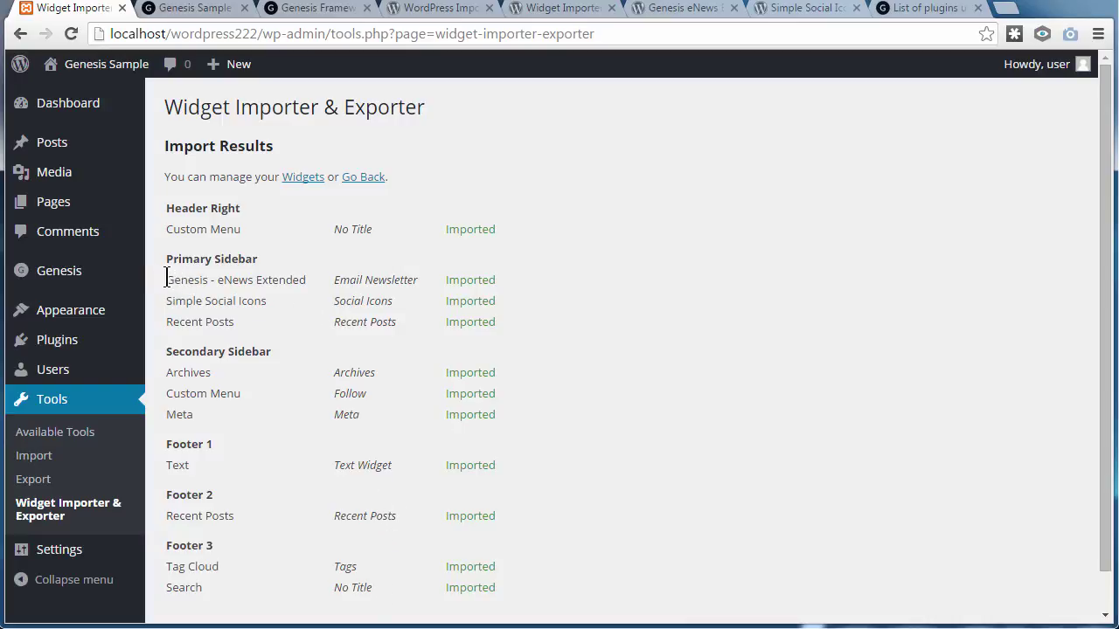
- Review the Primary Sidebar entries in the widget import results and check the imported widgets on the reloaded home page
mouse_move(166, 279)
mouse_down()
mouse_move(306, 280)
mouse_move(274, 307)
mouse_move(164, 301)
mouse_up()
click(205, 311)
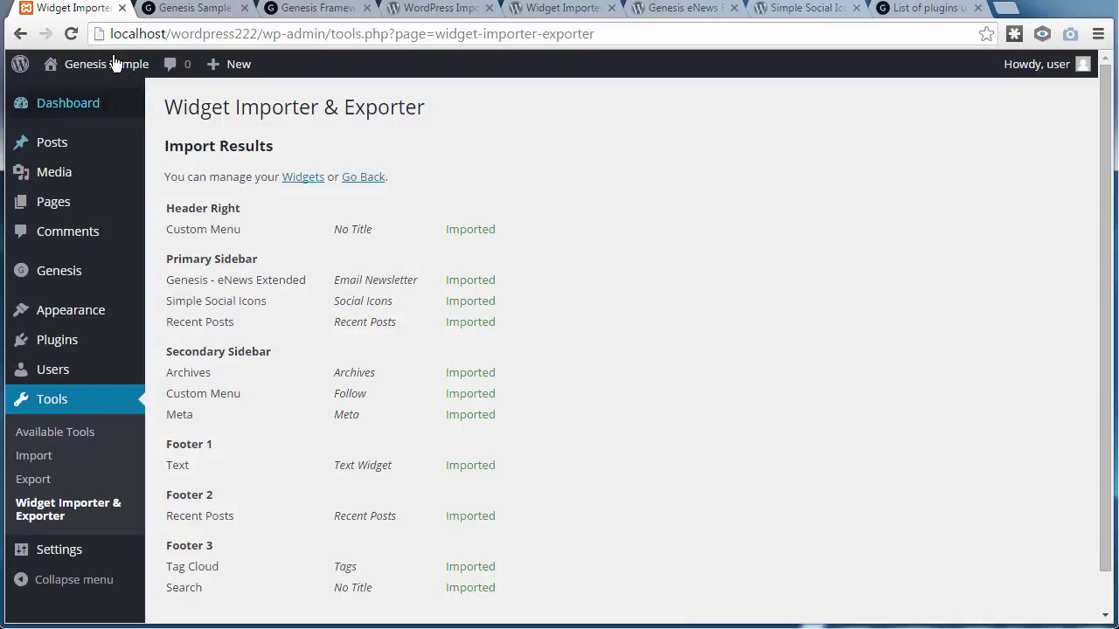
click(168, 9)
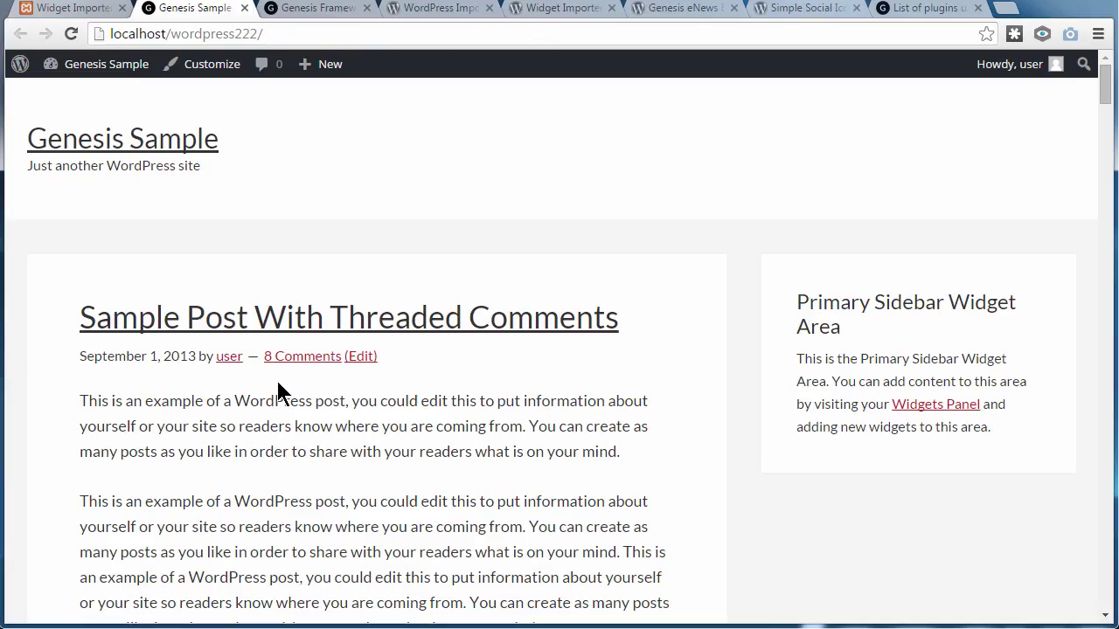
click(161, 154)
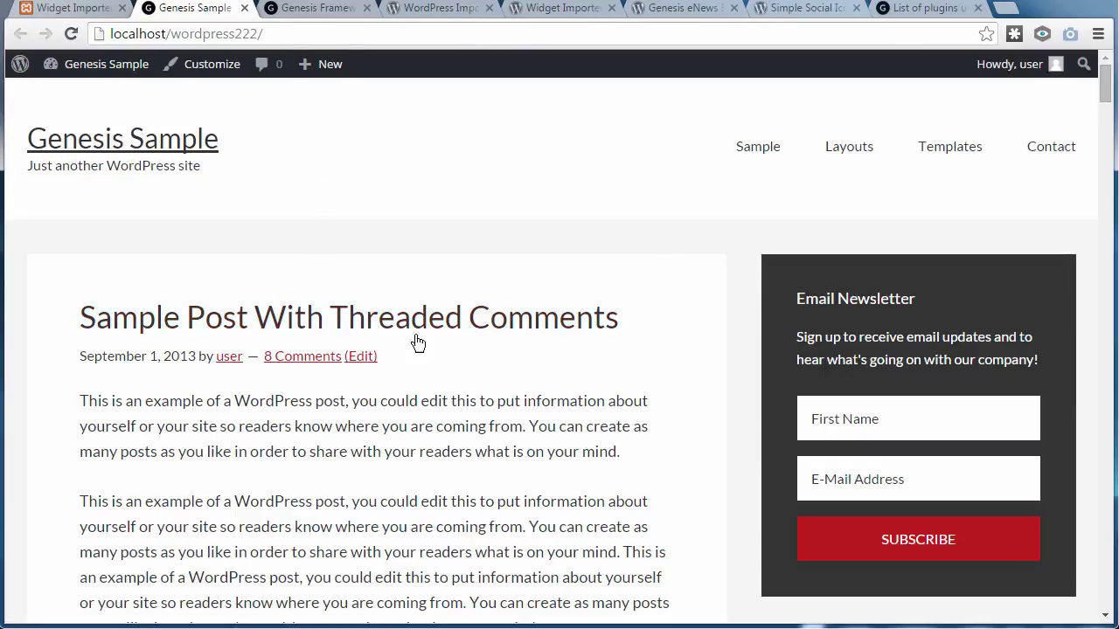
drag(1106, 102, 1091, 54)
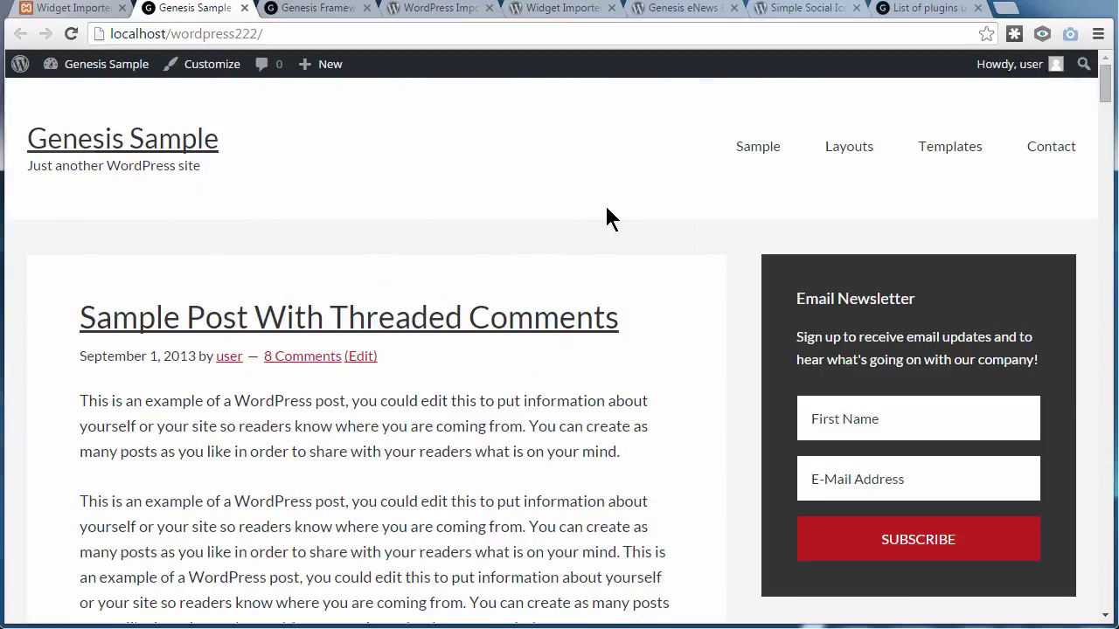
- Assign the Primary Navigation menu to the Primary Navigation Menu theme location and save the change
click(86, 12)
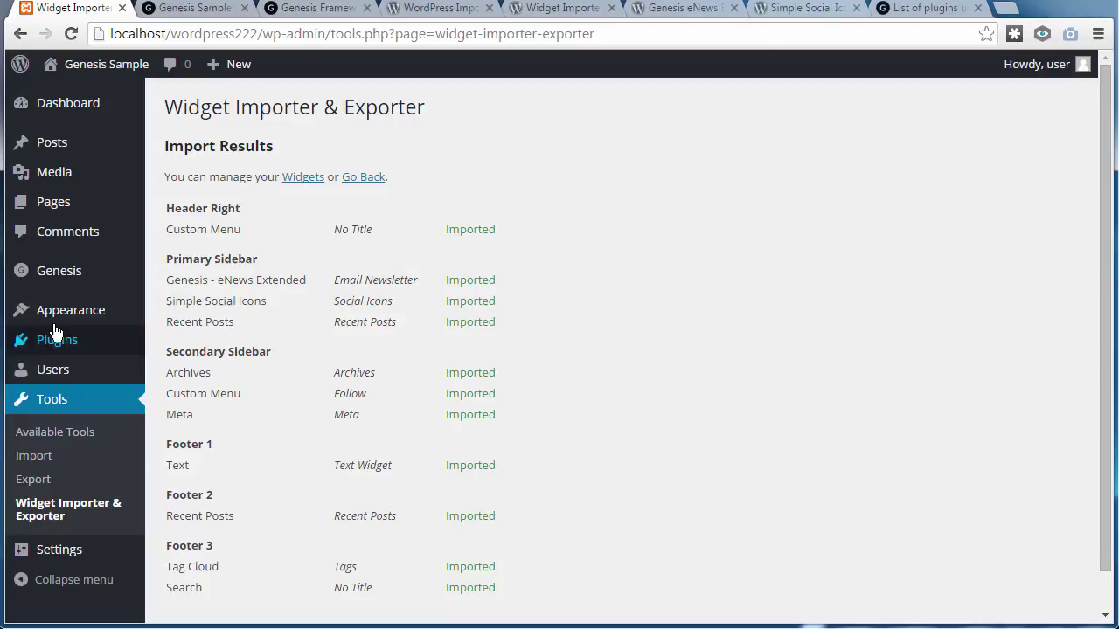
mouse_move(65, 318)
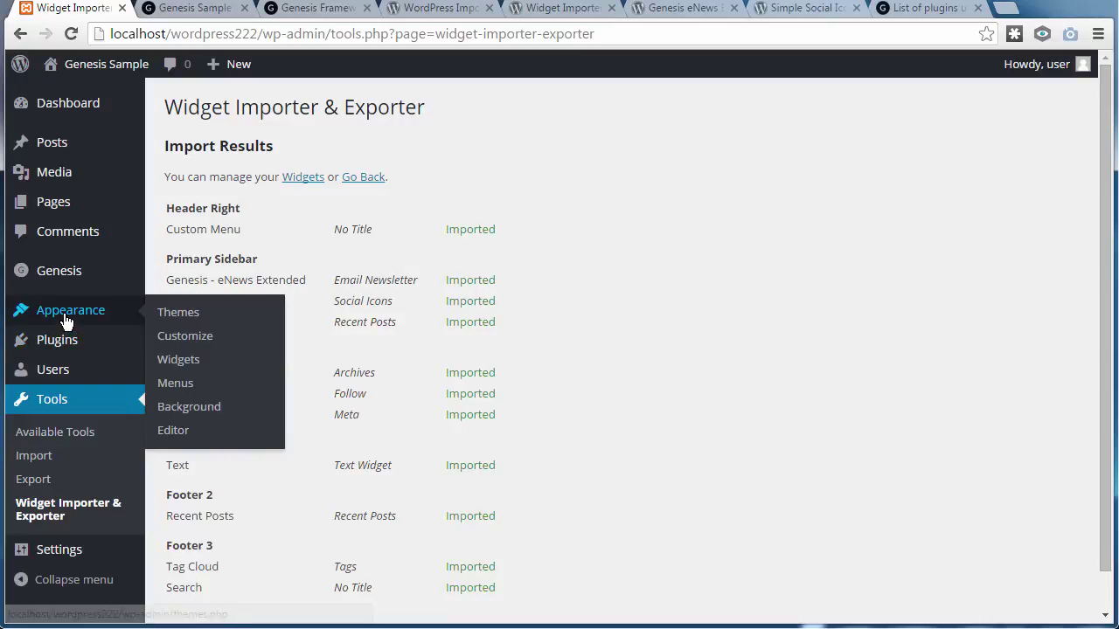
click(175, 383)
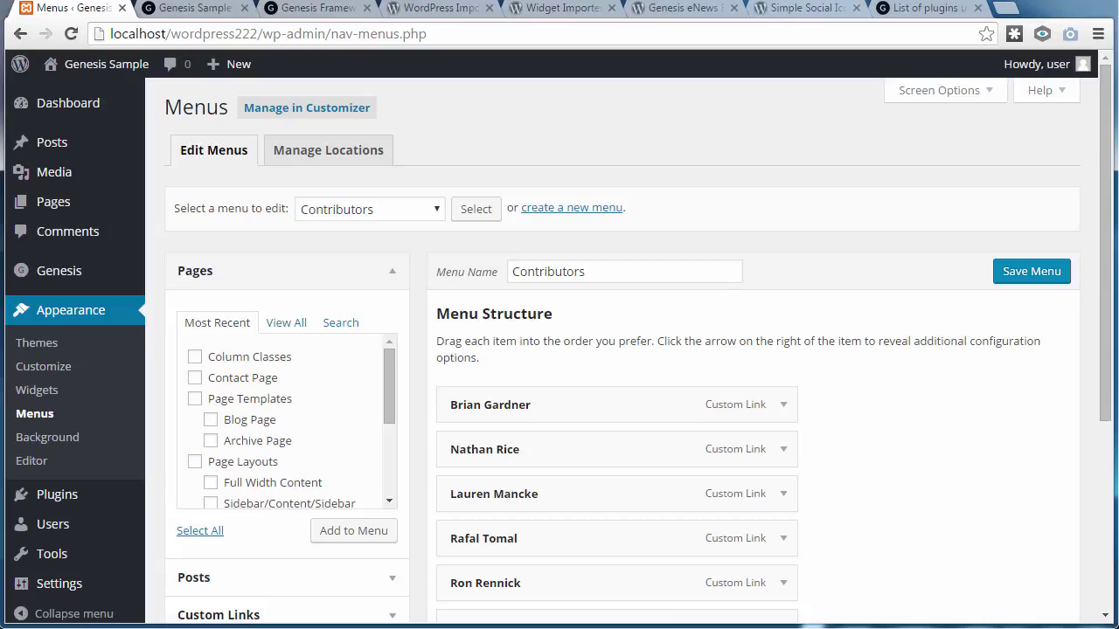
click(302, 150)
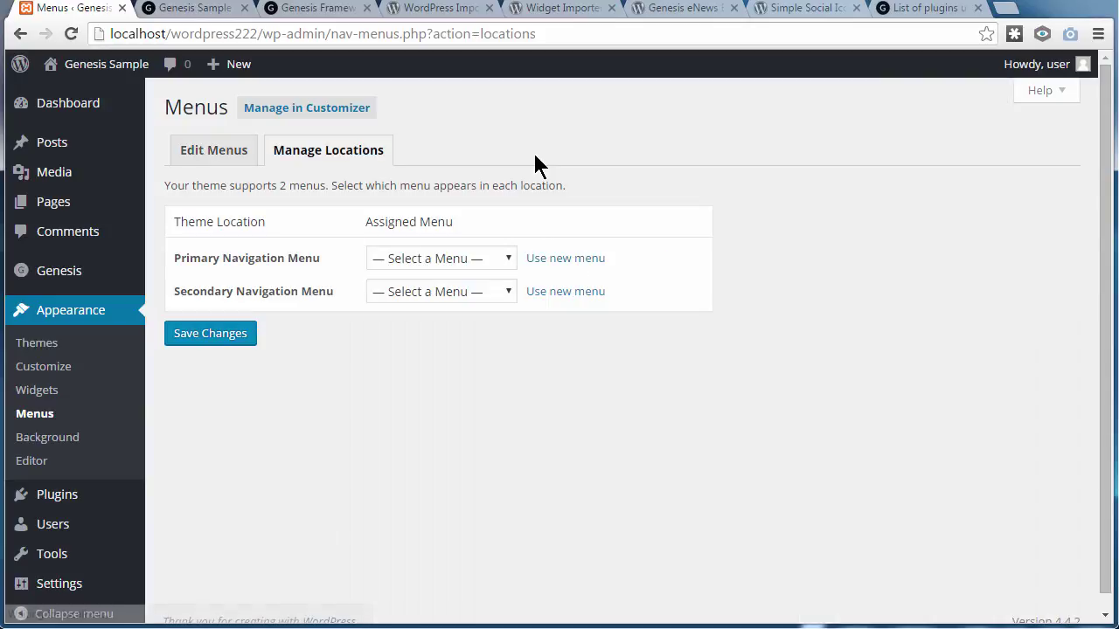
click(398, 256)
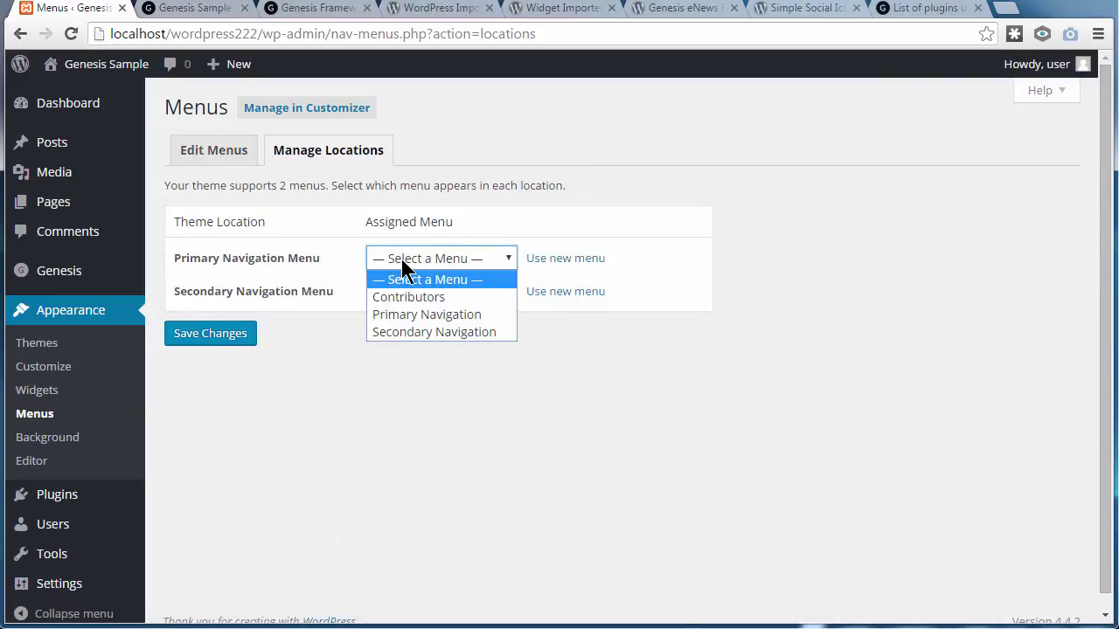
click(433, 312)
click(202, 334)
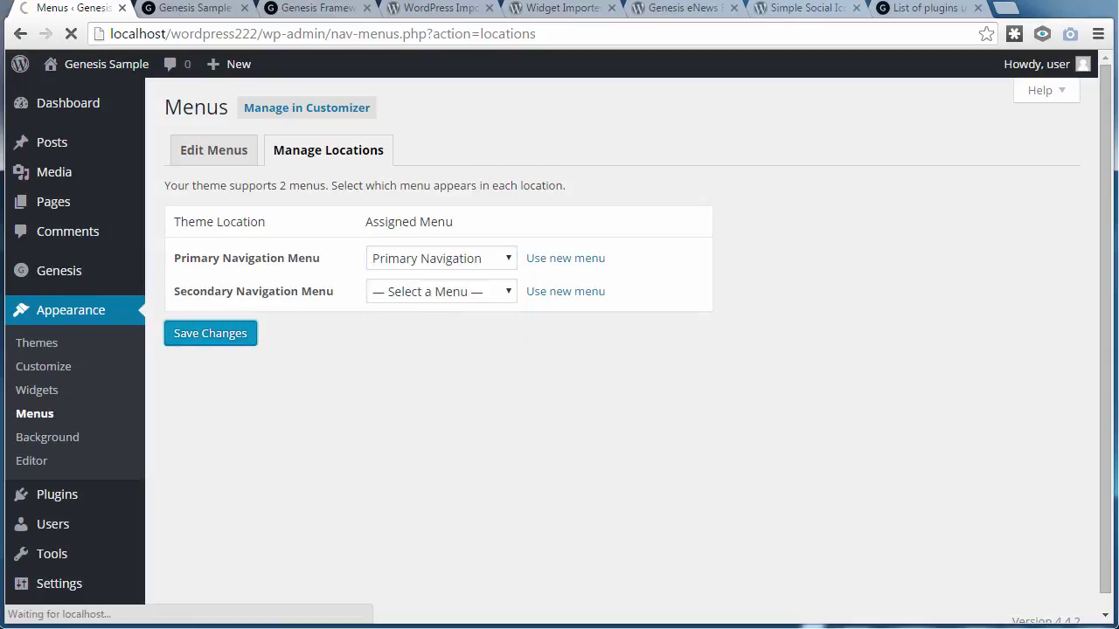
- Reload the site's home page and examine the header and primary navigation menus
click(206, 10)
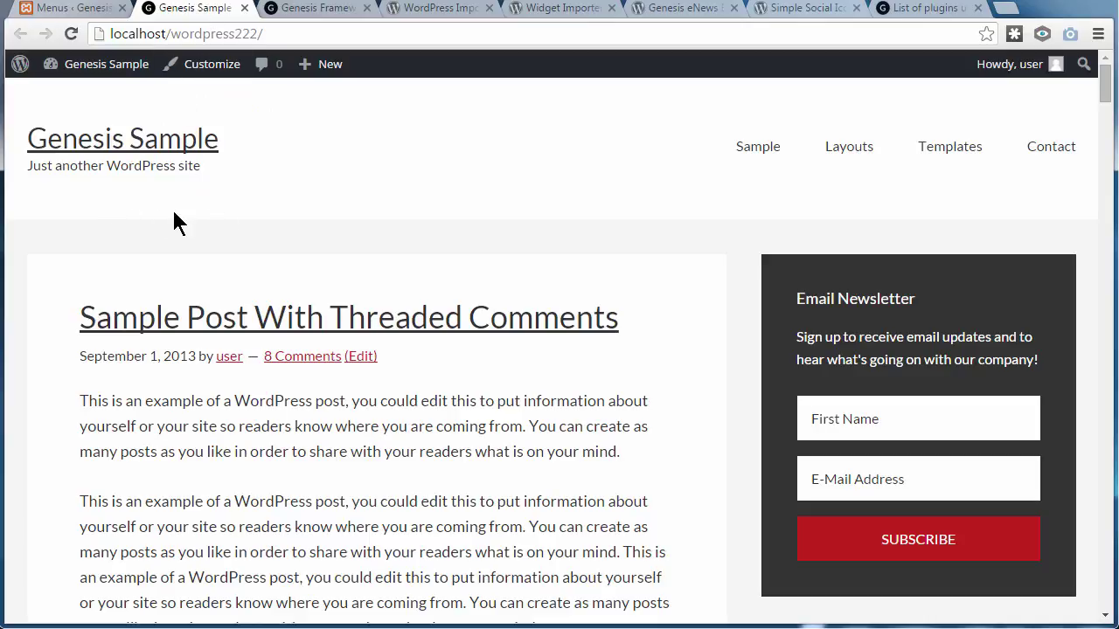
click(157, 142)
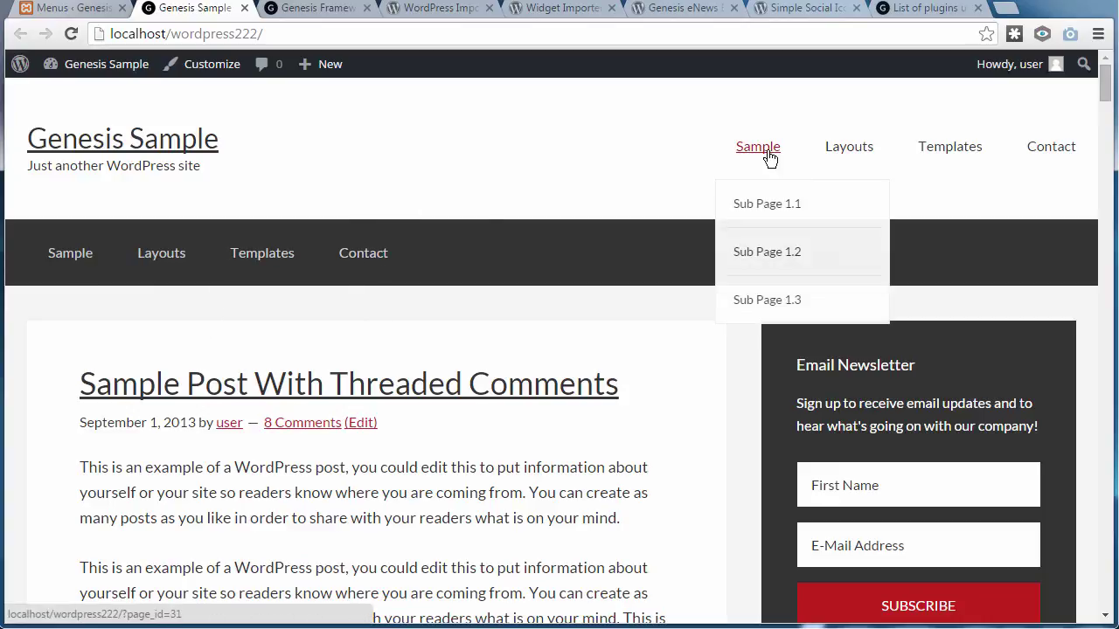
mouse_move(891, 157)
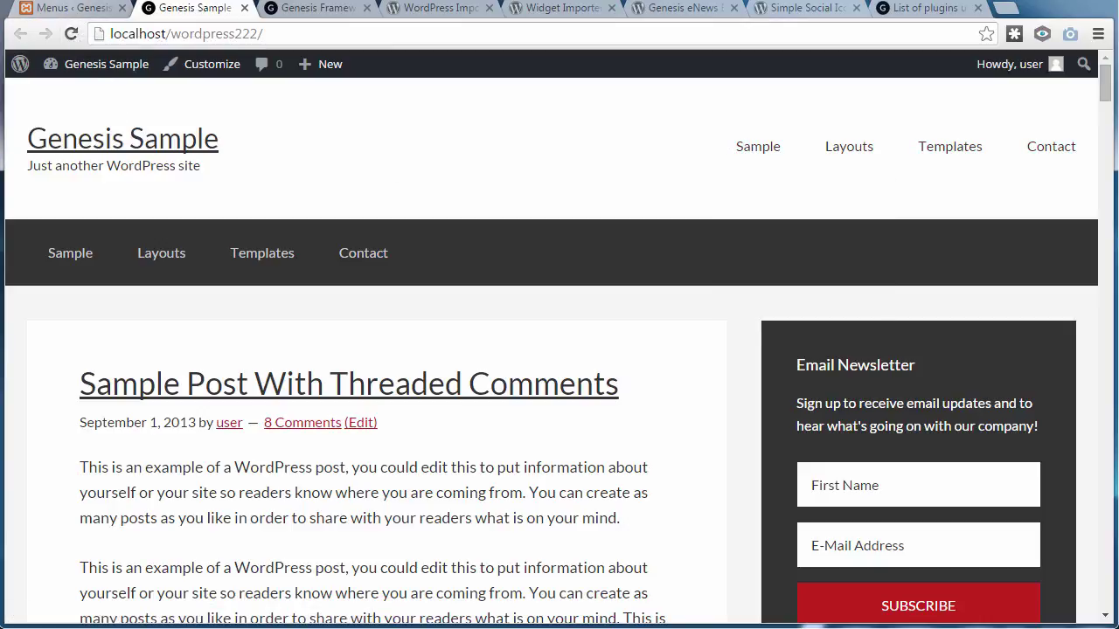
- Examine the Custom Menu widget settings in the Header Right widget area and compare them with the header menu on the site's home page
click(24, 10)
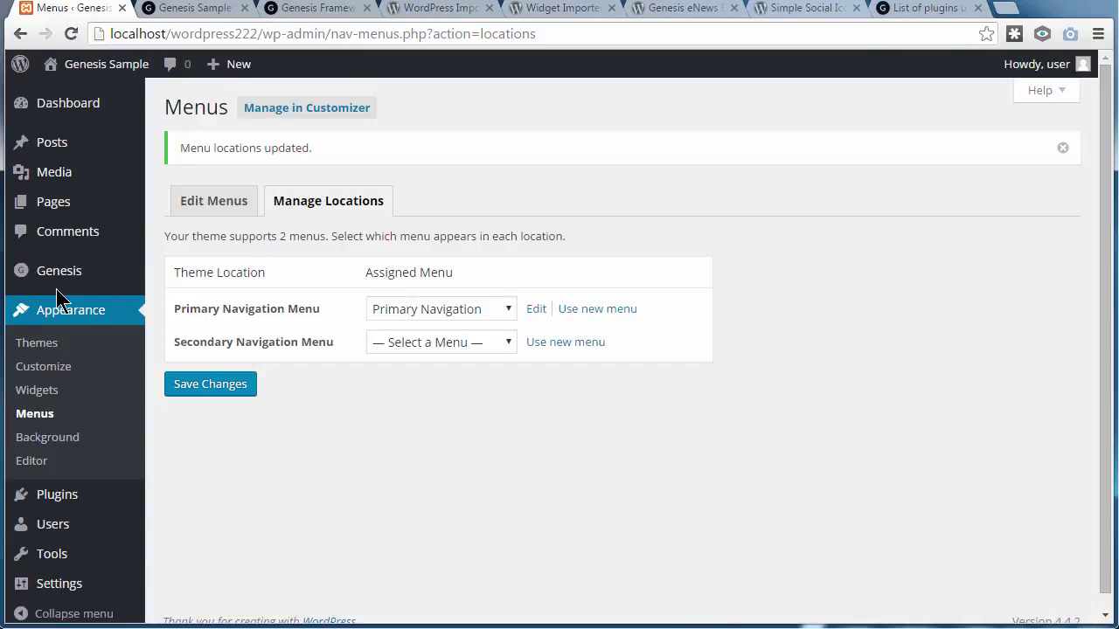
click(40, 391)
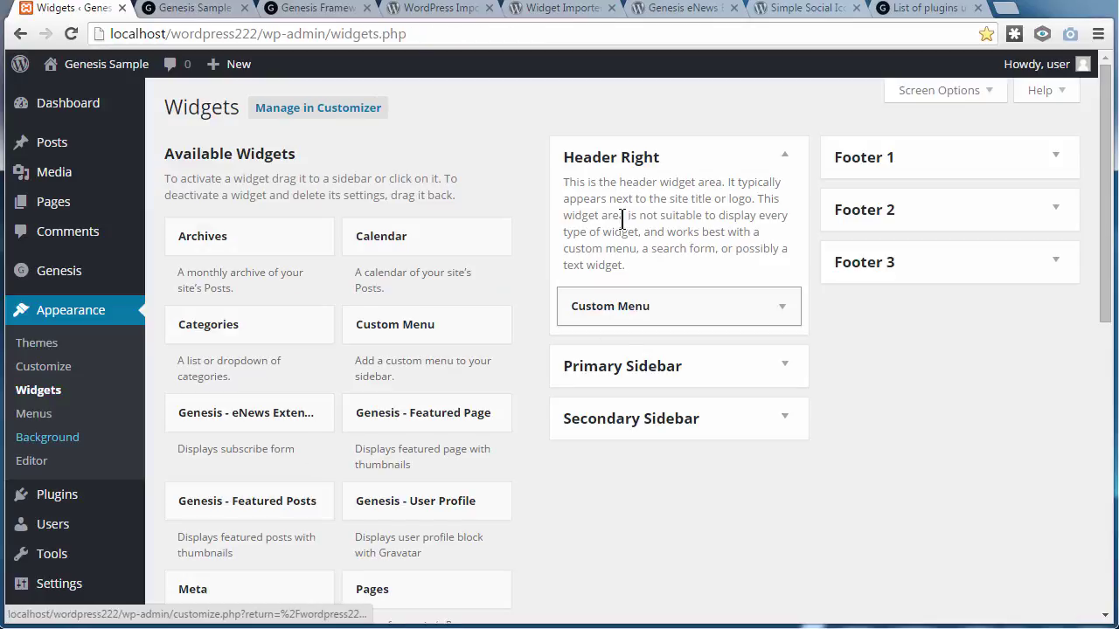
click(628, 308)
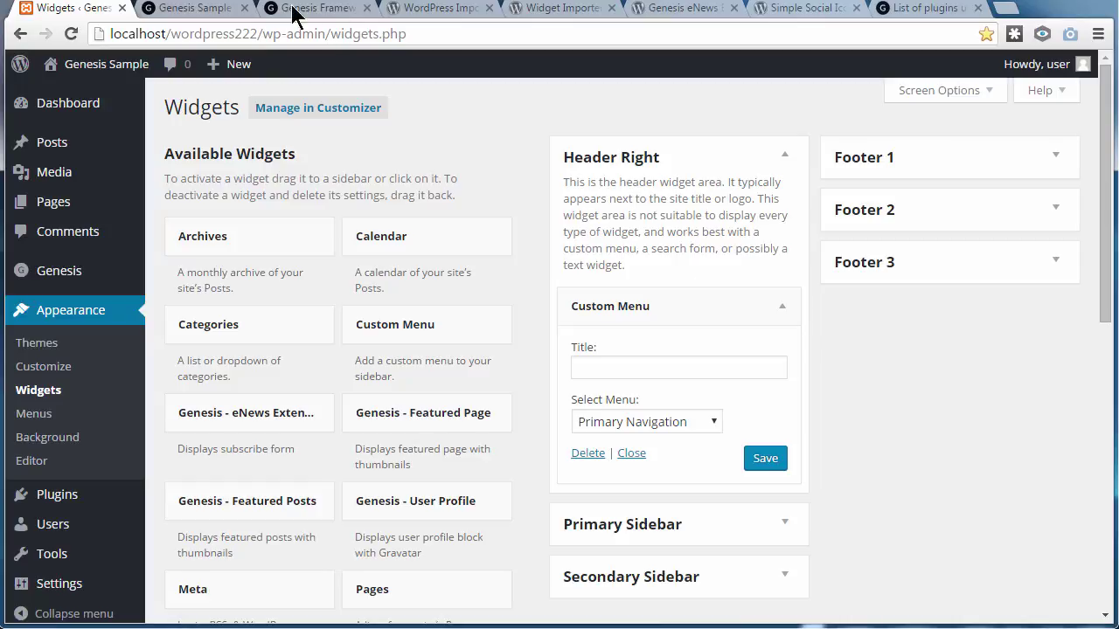
click(157, 13)
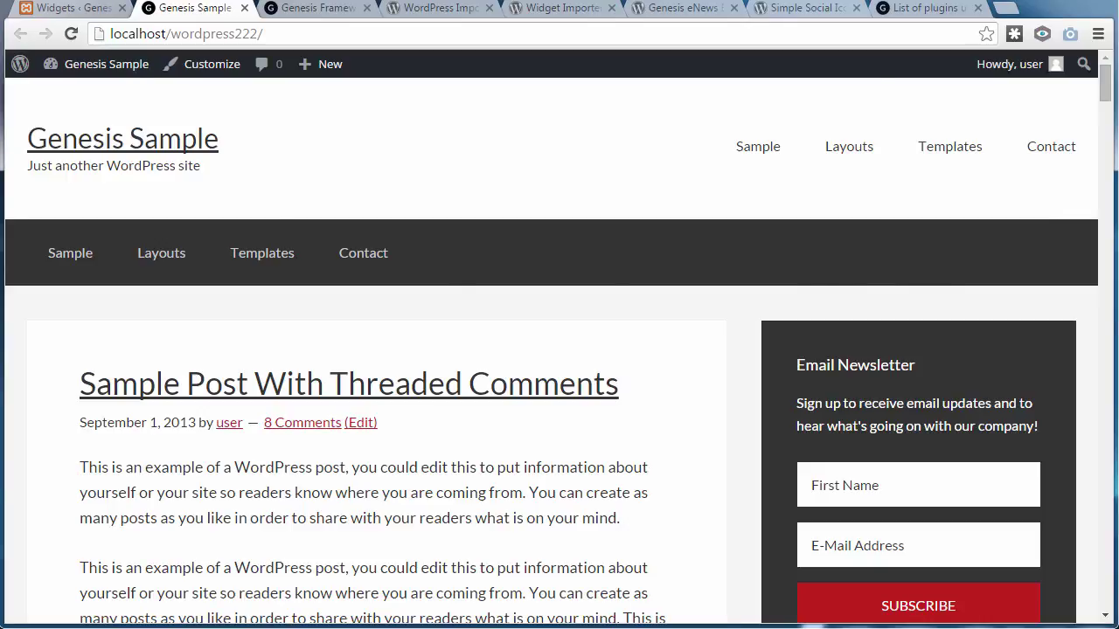
key(ctrl+shift+Tab)
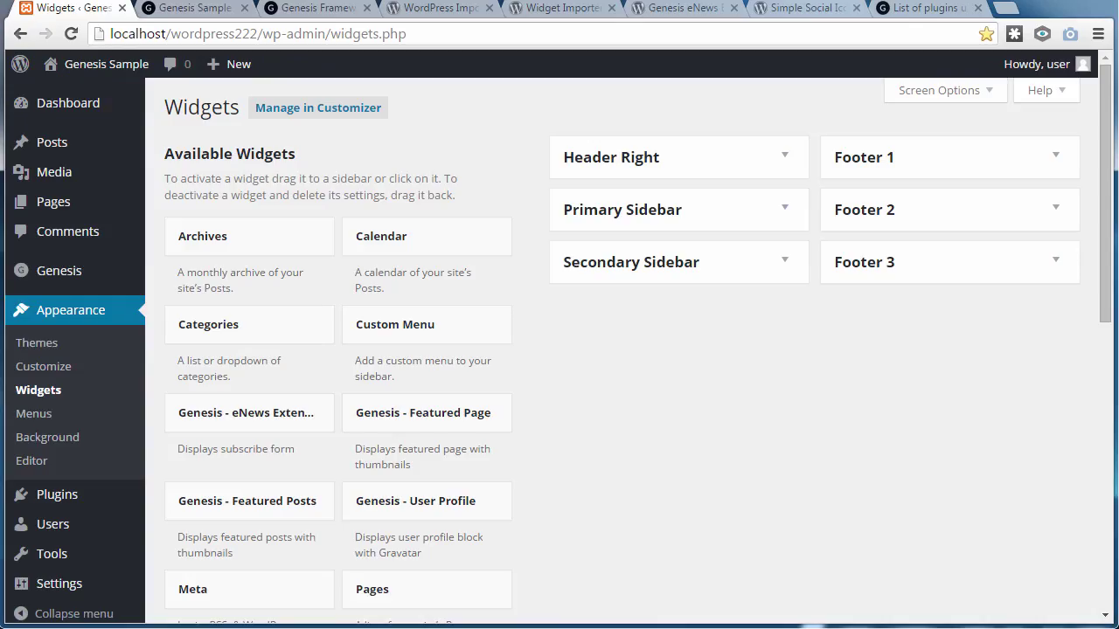
click(780, 155)
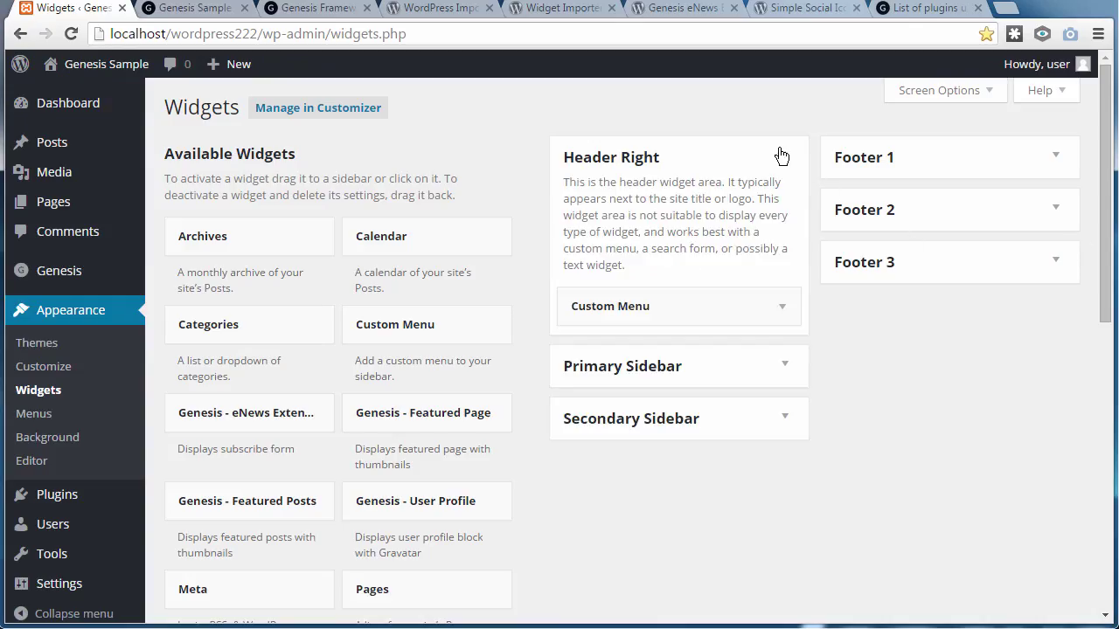
click(781, 306)
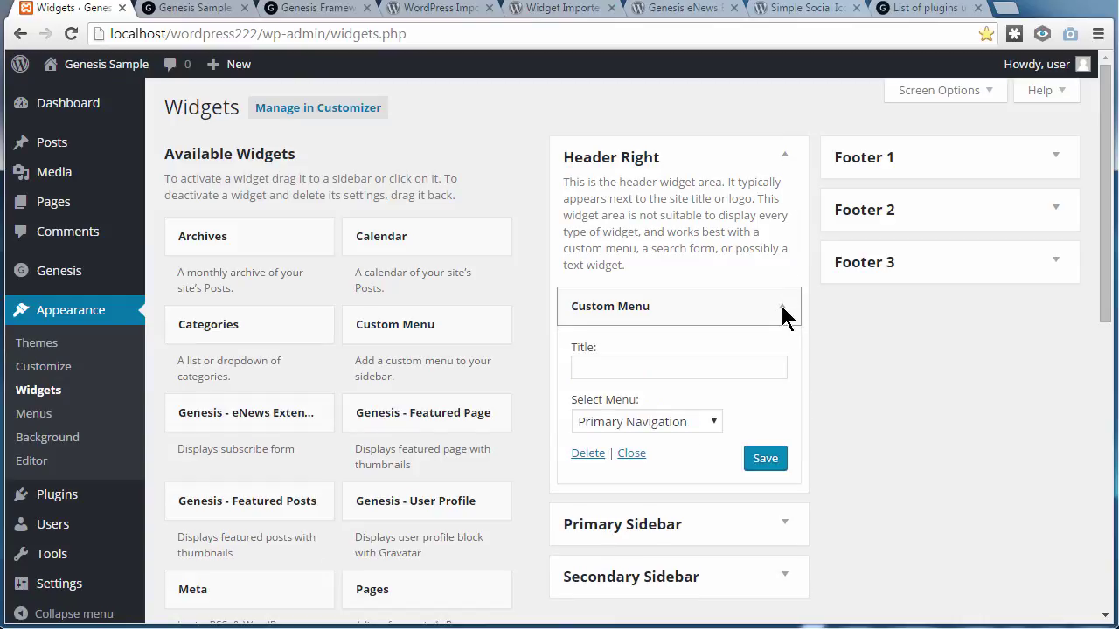
click(781, 308)
click(785, 159)
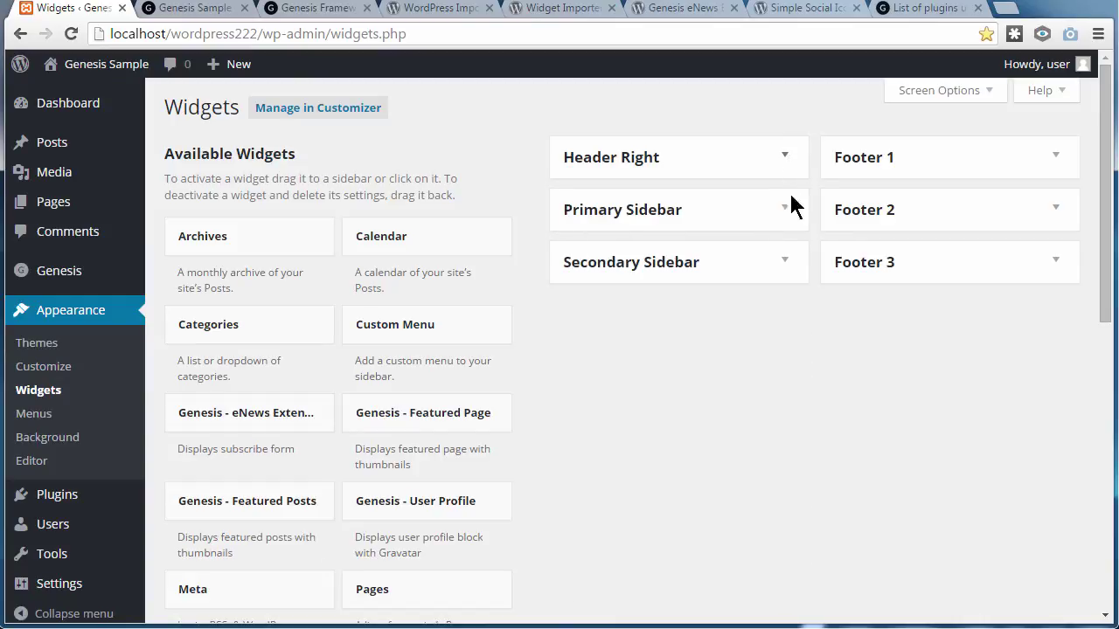
- Review the widgets placed in the Primary Sidebar and Secondary Sidebar widget areas
click(784, 208)
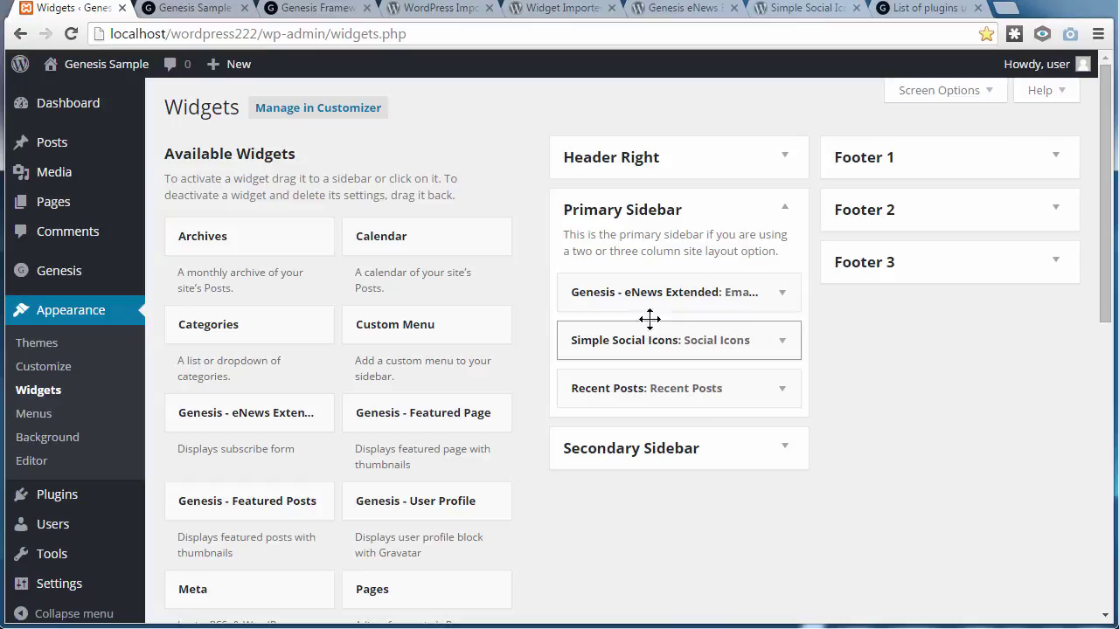
click(787, 212)
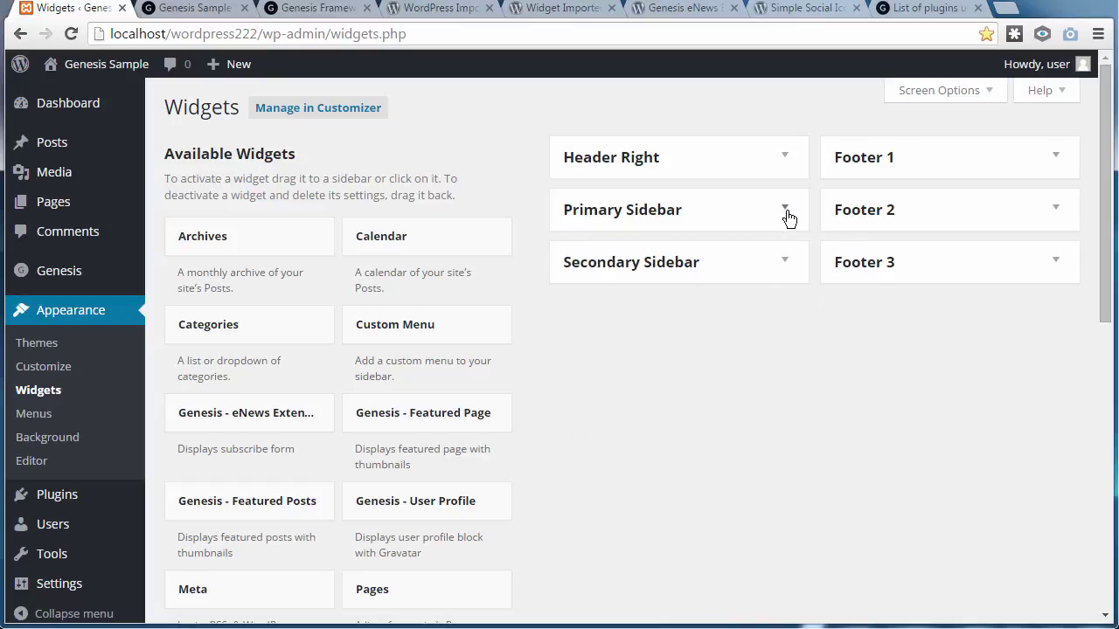
click(792, 271)
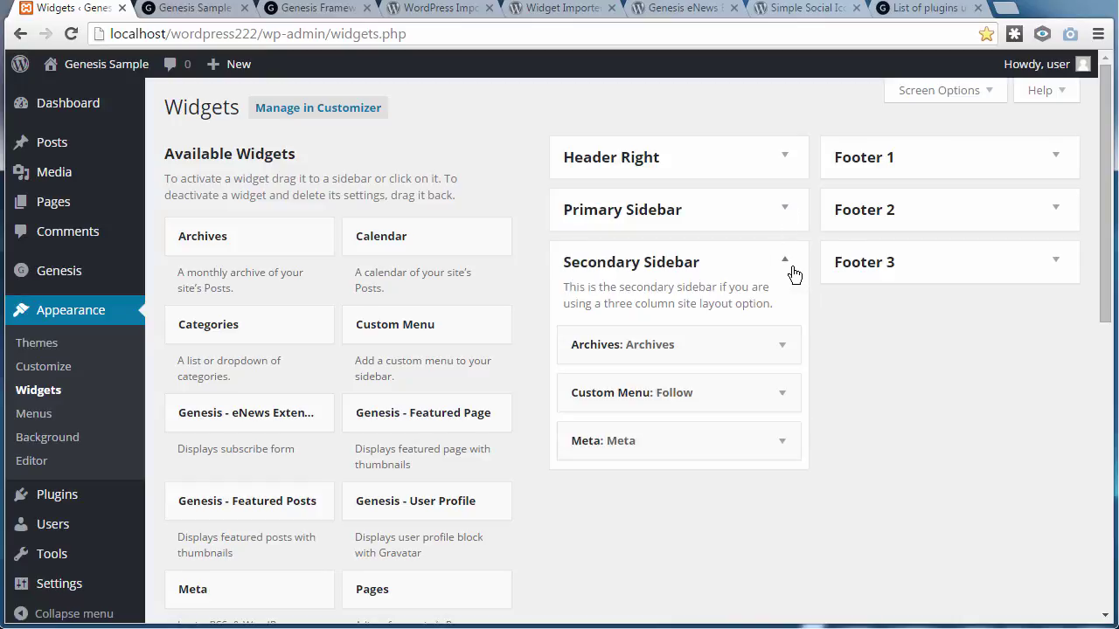
click(793, 274)
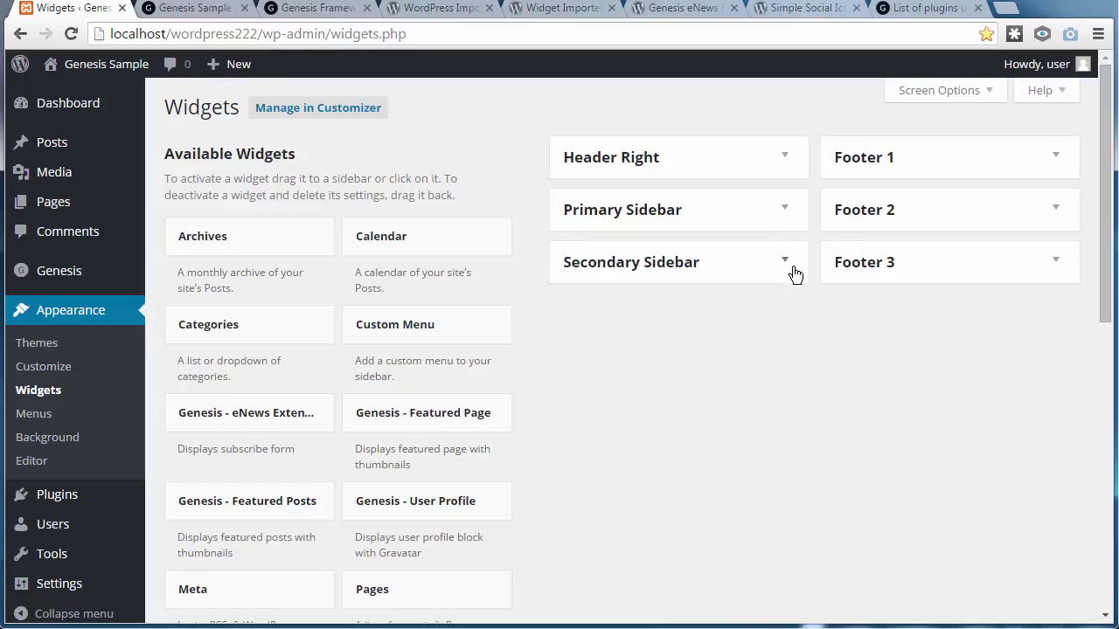
- Compare the Email Newsletter box on the home page with the title and text of the Genesis - eNews Extended widget in Primary Sidebar
click(229, 10)
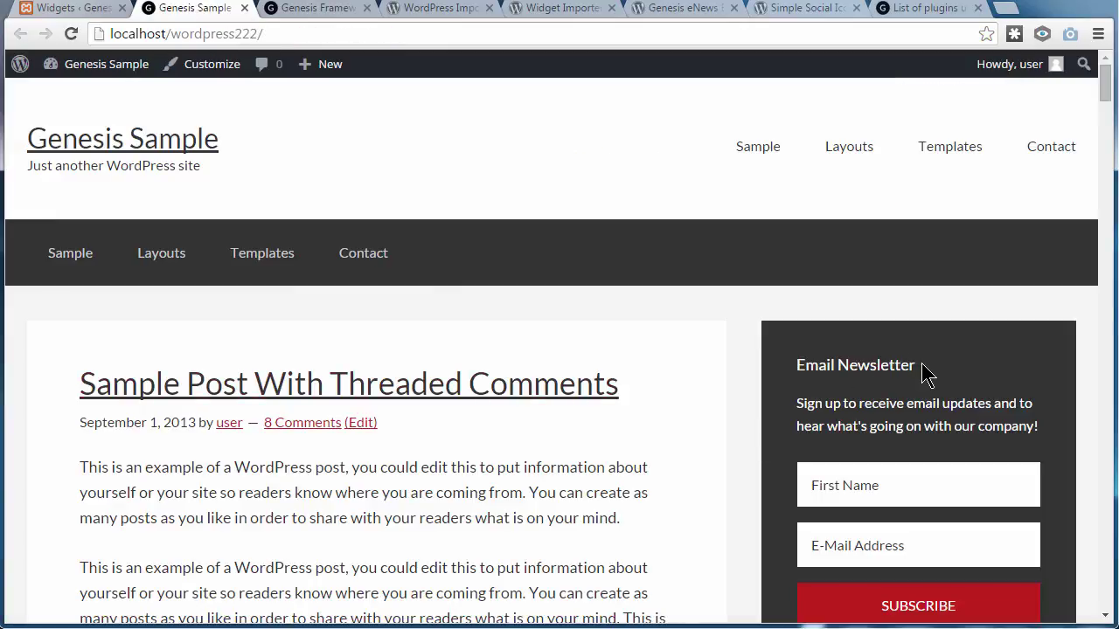
drag(914, 364, 794, 365)
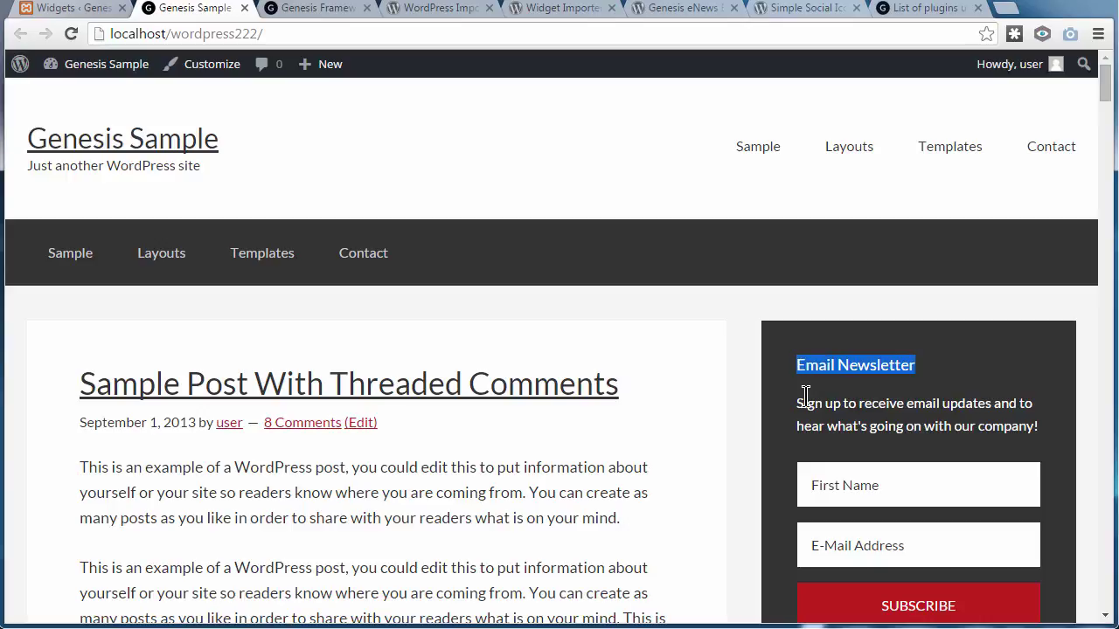
click(864, 398)
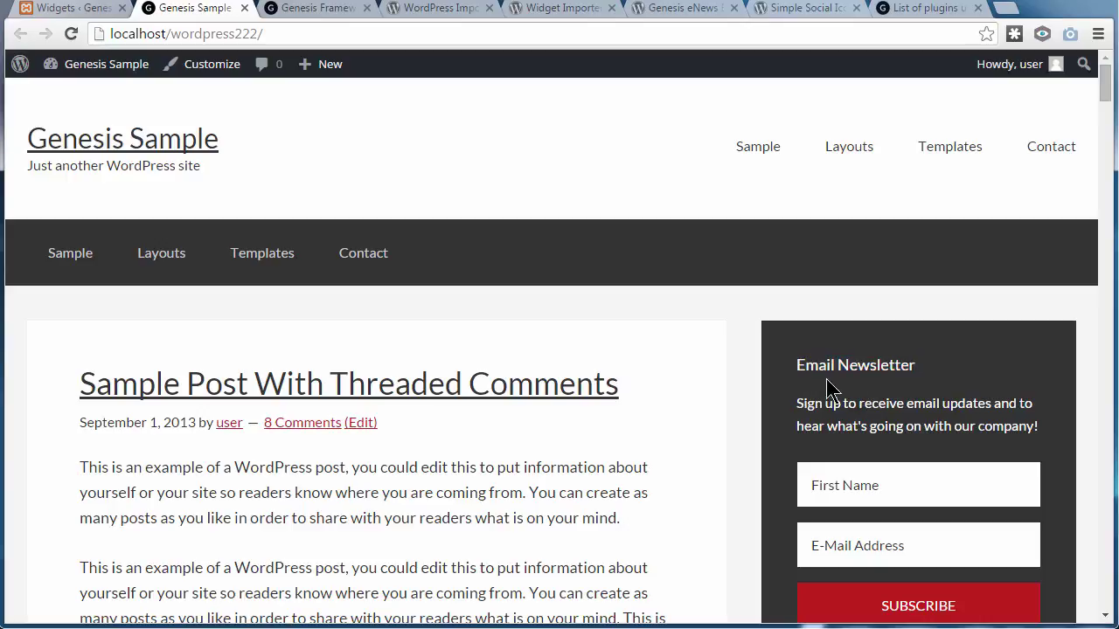
click(78, 11)
click(598, 215)
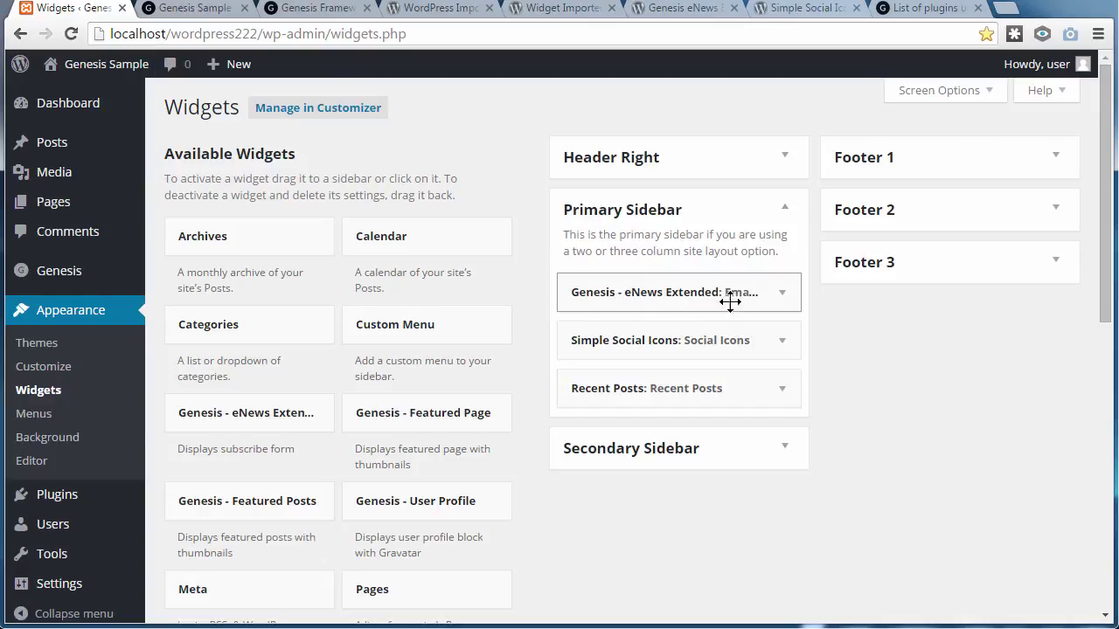
click(782, 292)
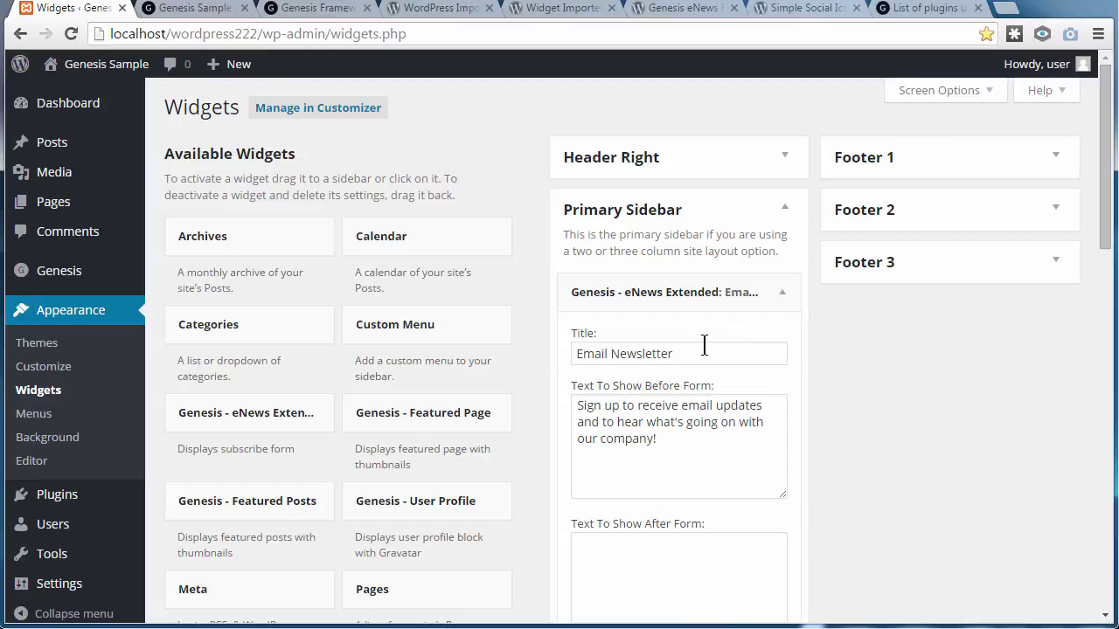
drag(704, 352, 551, 349)
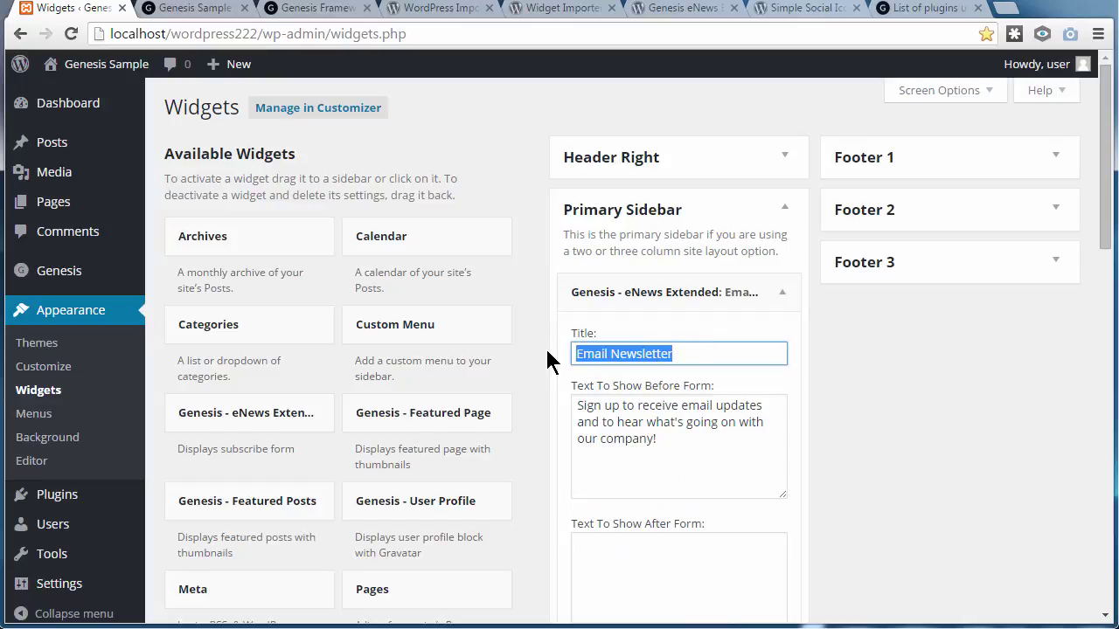
key(ctrl+Tab)
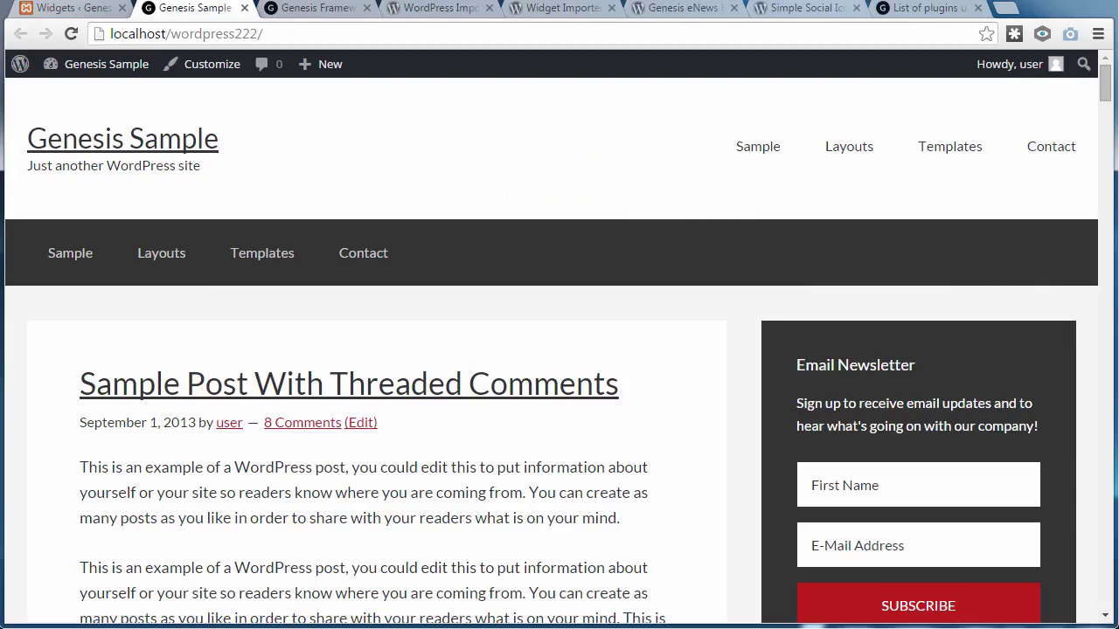